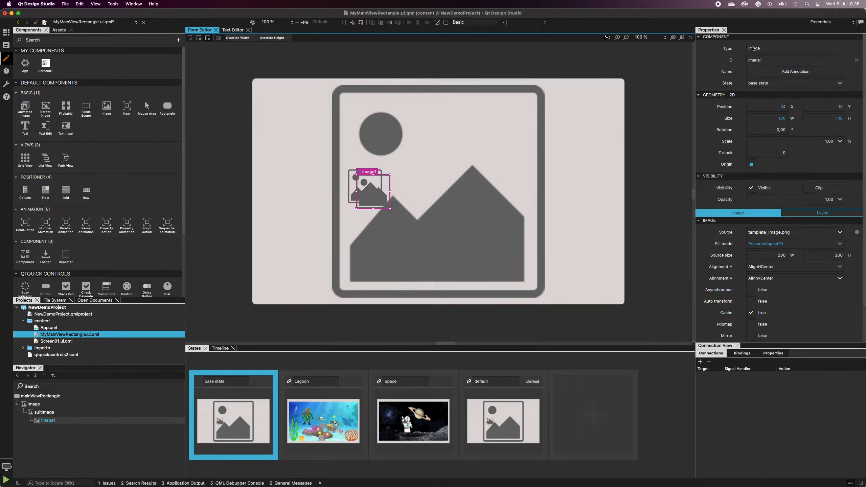
Change the ID of the image nested in suitImage to alienImage and set its source to alien.png
left_click(773, 60)
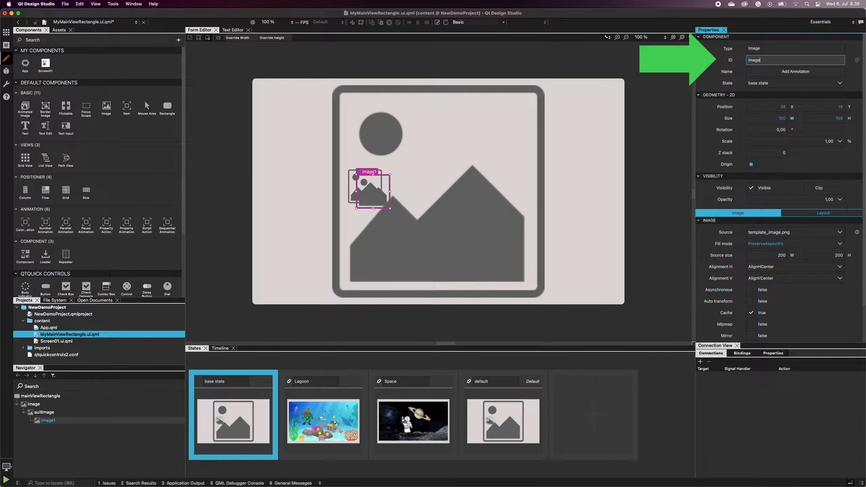
type("alien")
key("Delete")
type("I")
key("Return")
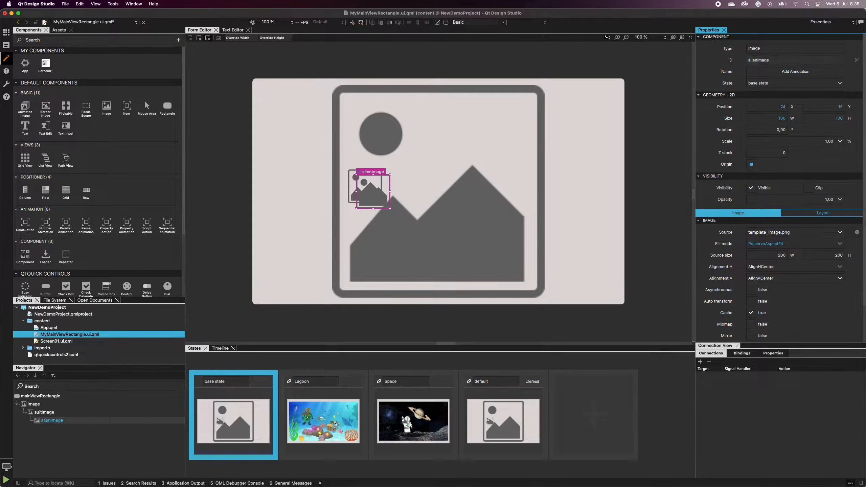
left_click(841, 233)
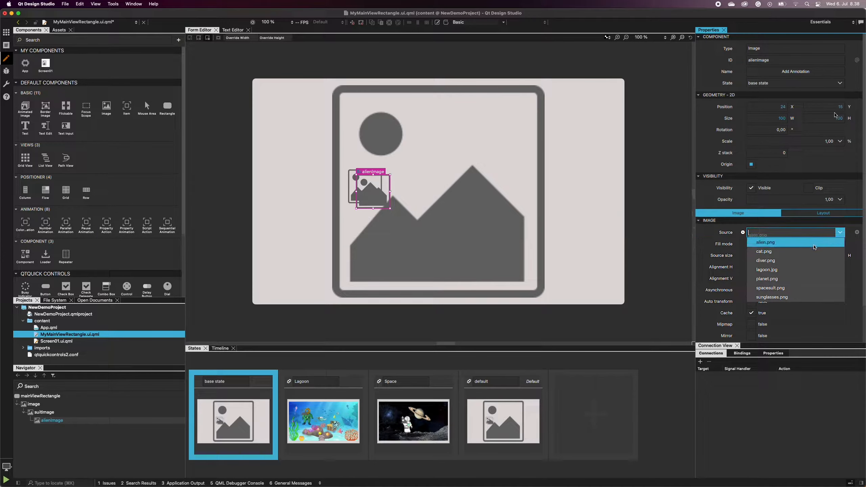
left_click(771, 242)
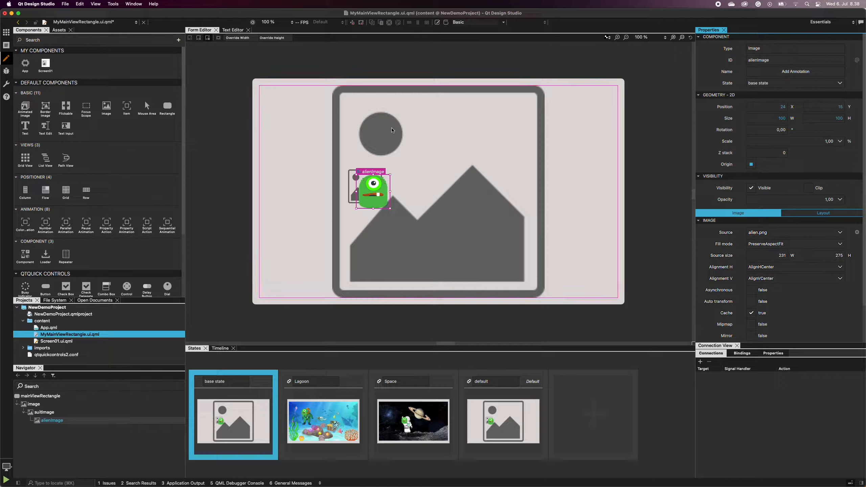
Resize the alien image to about 47 × 34 and move it to about X 90, Y 27
left_click_drag(390, 208, 373, 185)
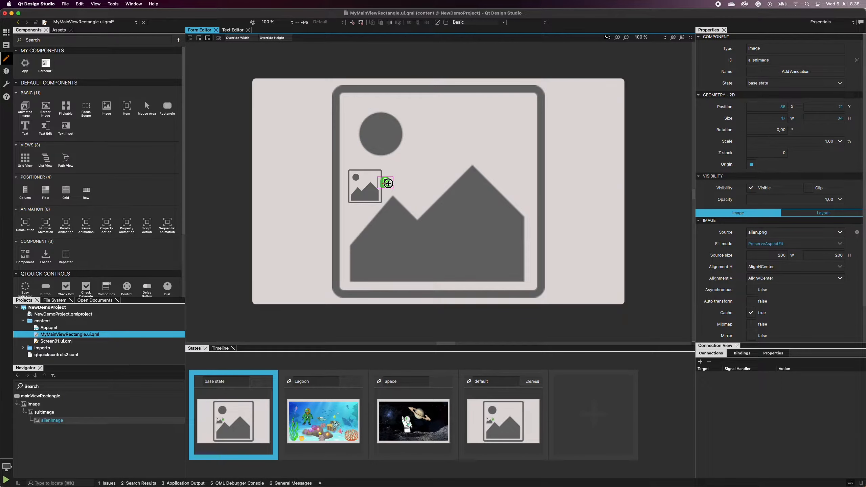
left_click_drag(388, 183, 389, 184)
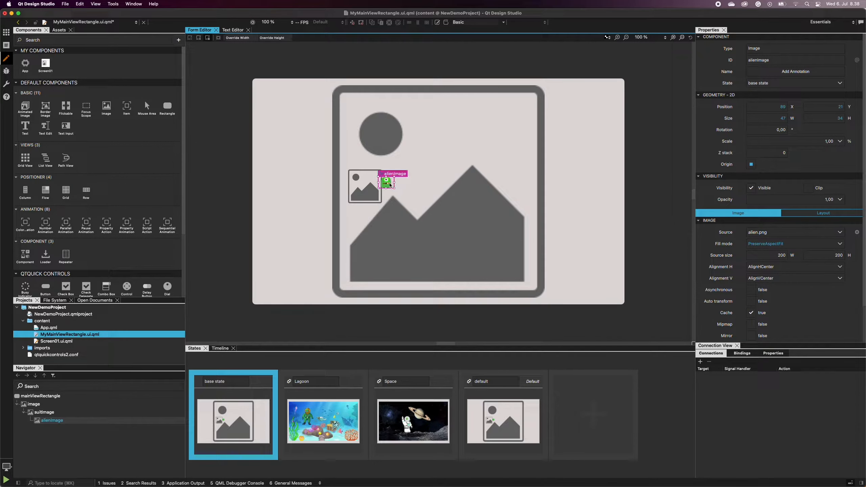
left_click_drag(388, 184, 388, 184)
key("Down")
key("Down")
key("Right")
key("Down")
Check the alien face's placement inside the suits in the Lagoon and Space states
left_click(327, 429)
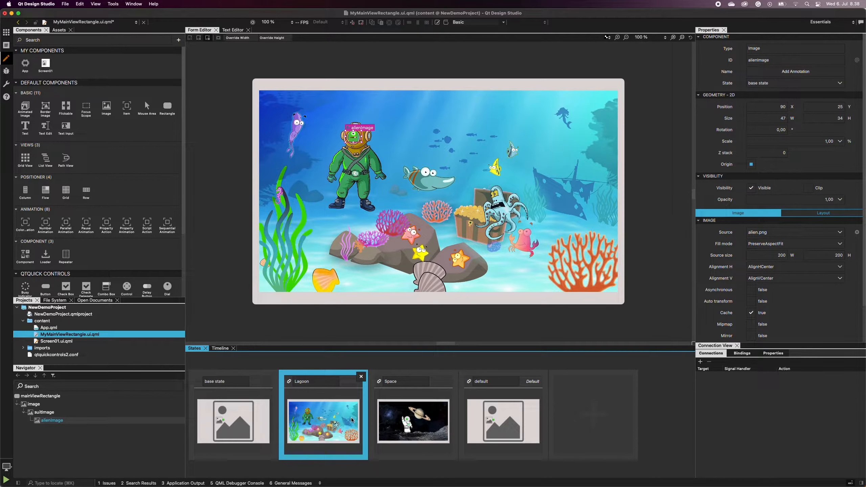
left_click(315, 290)
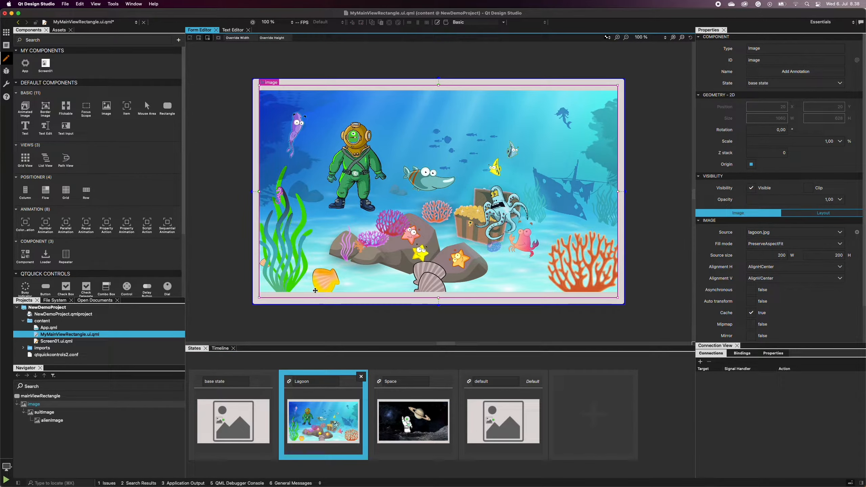
left_click(426, 414)
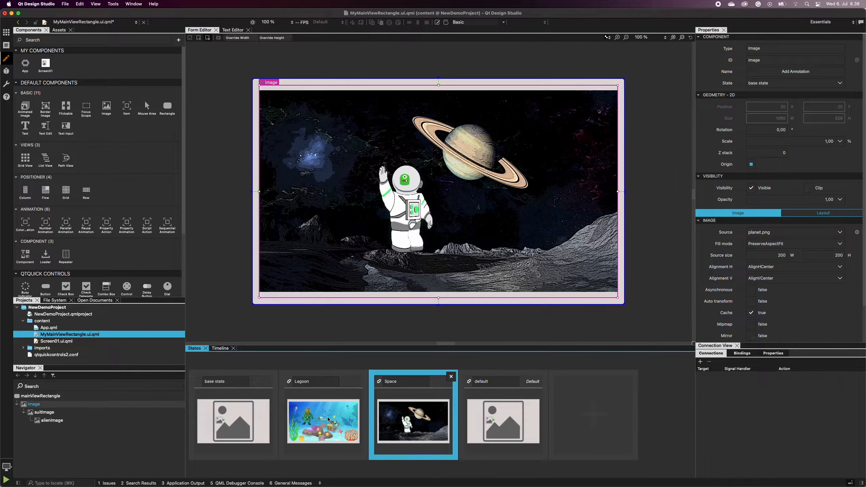
Duplicate alienImage in the base state by copying and pasting it
left_click(233, 421)
left_click(387, 184)
right_click(387, 187)
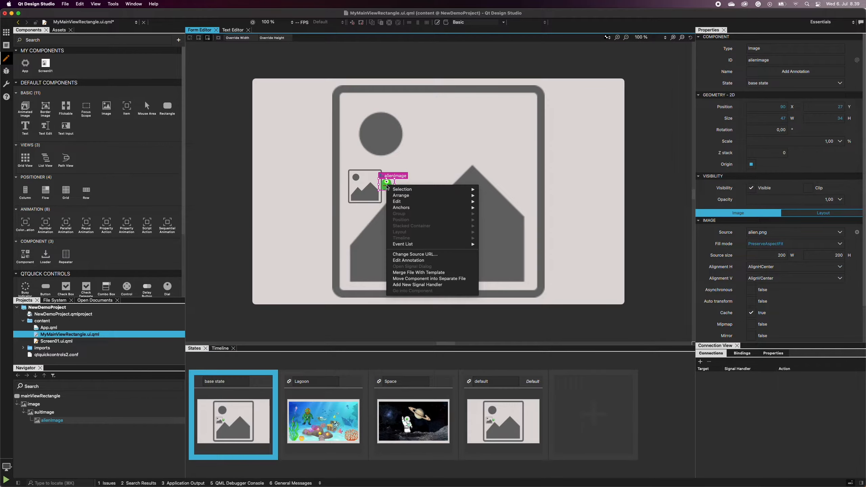
mouse_move(409, 204)
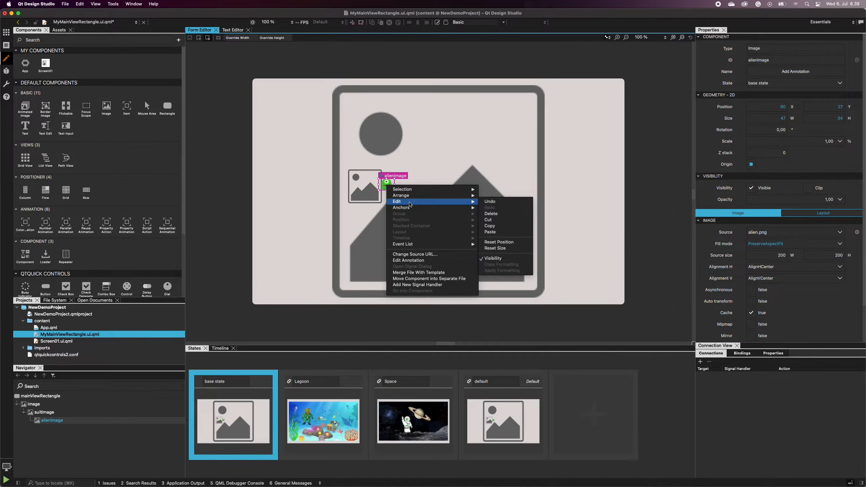
left_click(494, 226)
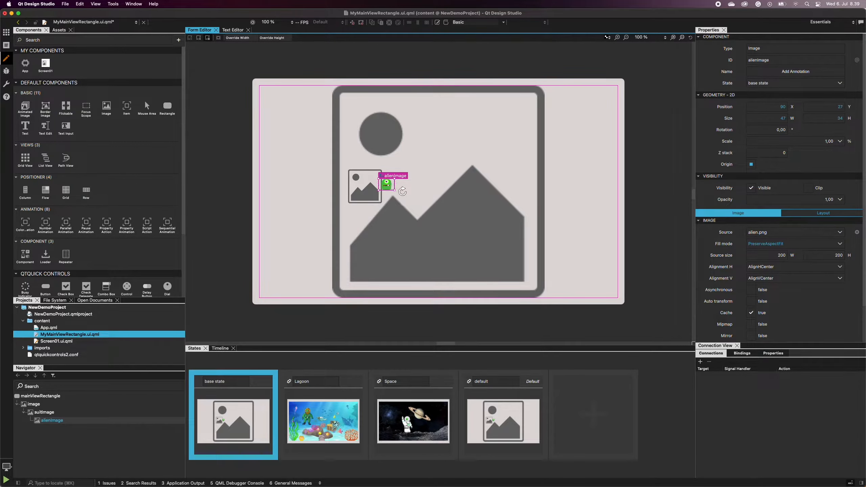
right_click(385, 184)
mouse_move(402, 201)
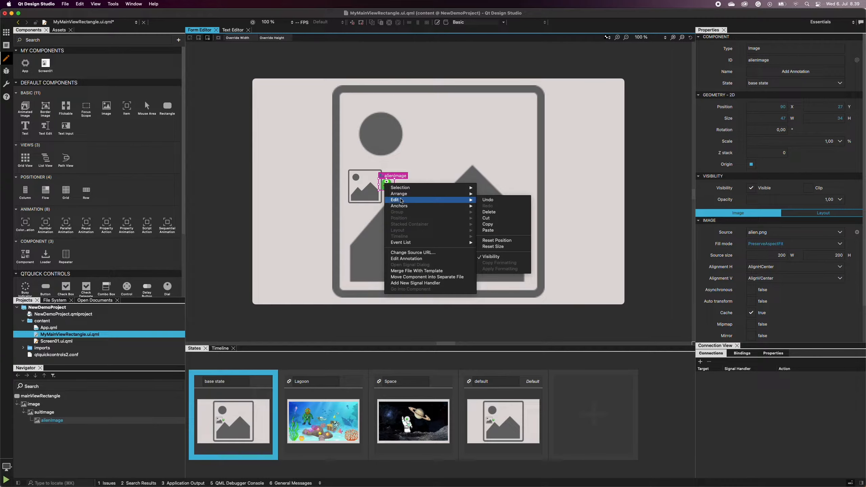
left_click(489, 230)
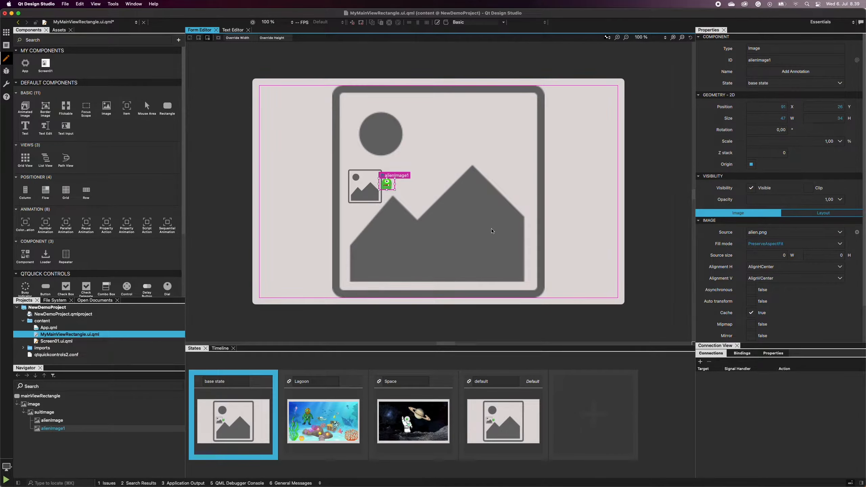
Change the pasted image's ID to catImage and set its source to cat.png
left_click(780, 59)
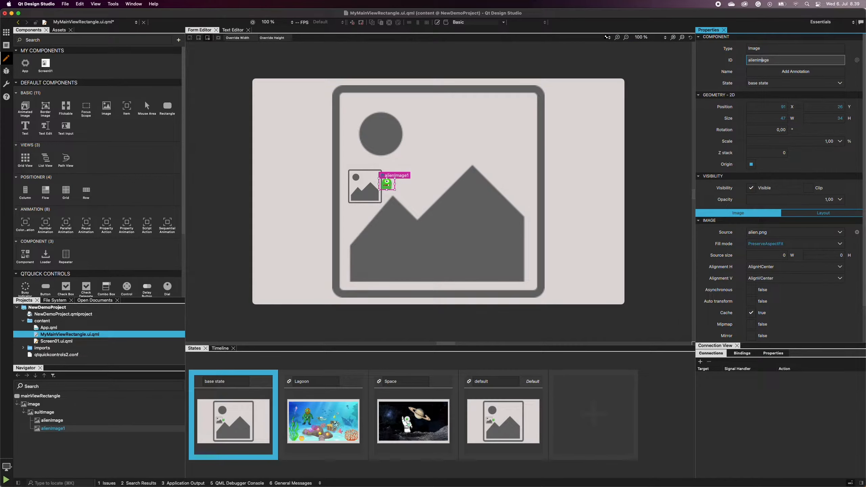
key("BackSpace")
key("BackSpace")
key("BackSpace")
key("BackSpace")
key("BackSpace")
type("cat")
key("Return")
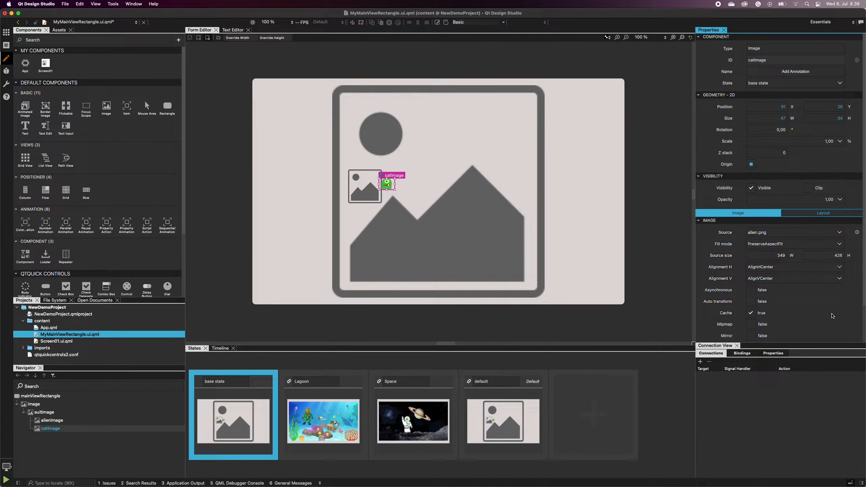
left_click(839, 233)
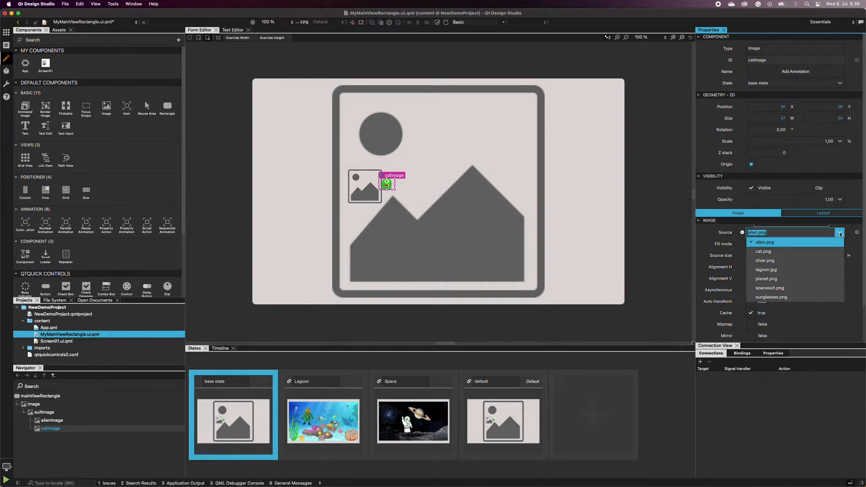
left_click(820, 253)
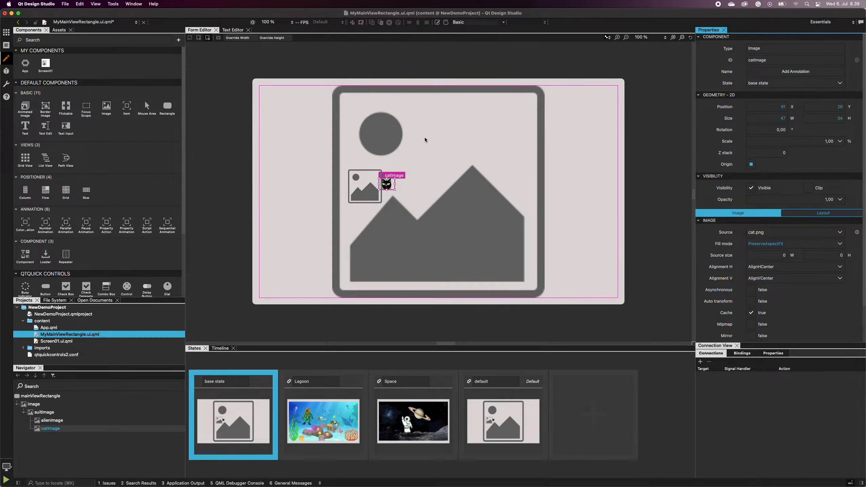
key("Escape")
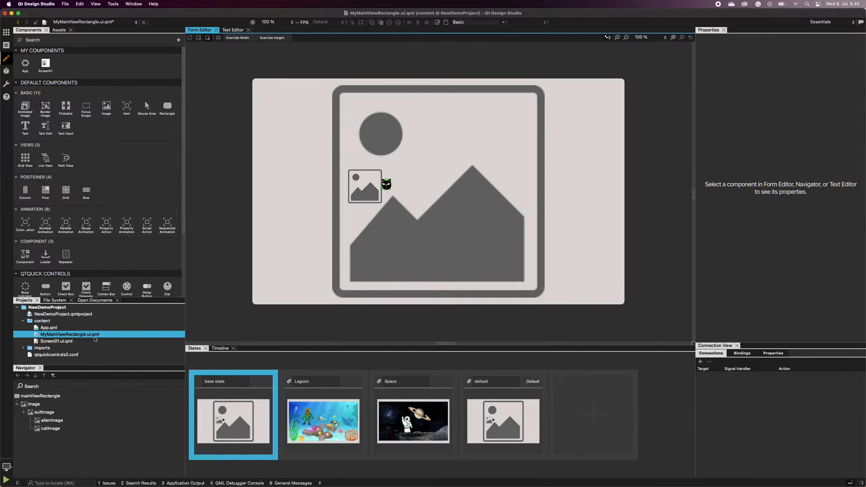
Open Screen01.ui.qml and add a Radio Button component below the Lagoon and Space buttons
double_click(81, 342)
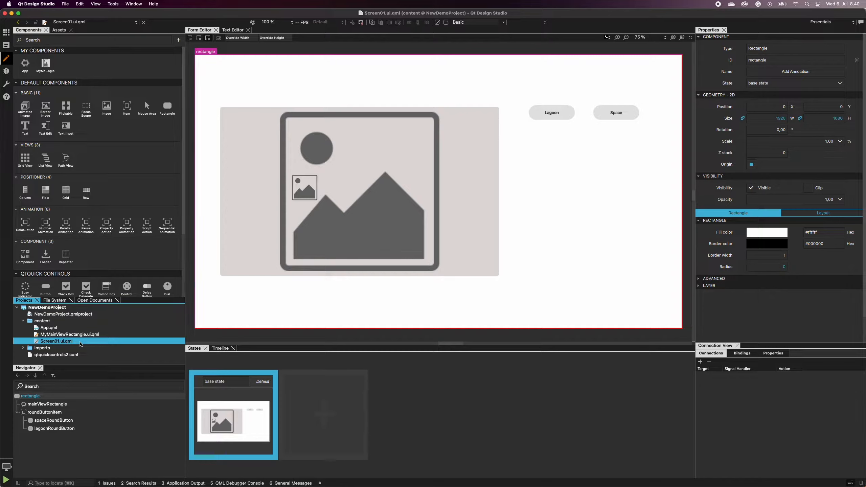
left_click(43, 40)
type("radio")
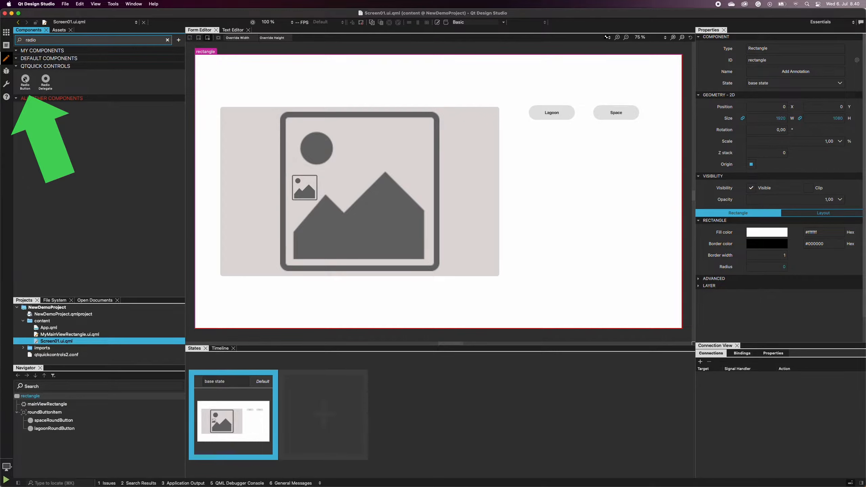
left_click_drag(25, 81, 562, 154)
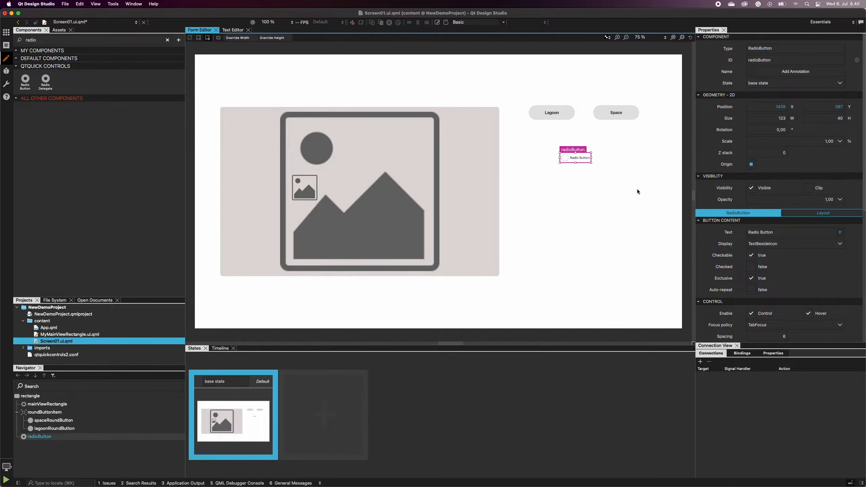
Change the new radio button's ID to alienRadioButton
left_click(779, 60)
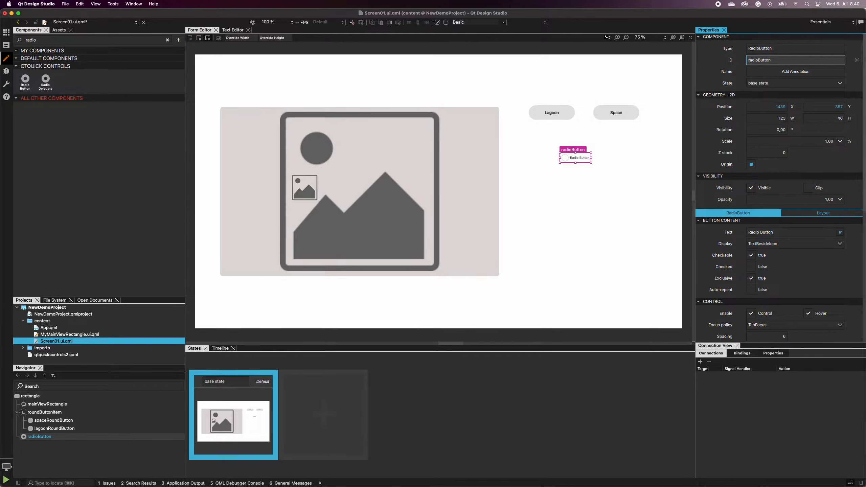
key("BackSpace")
type("alienR")
key("Return")
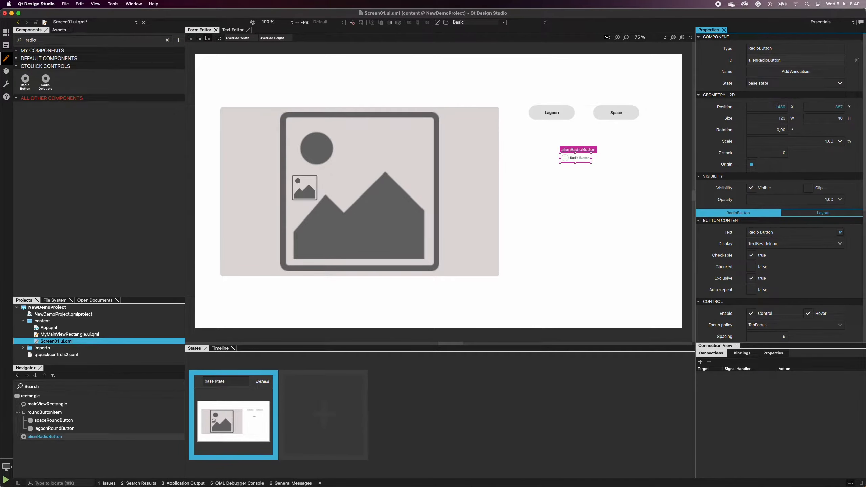
Set the radio button's text to Alien and move it beneath the Space button
double_click(787, 232)
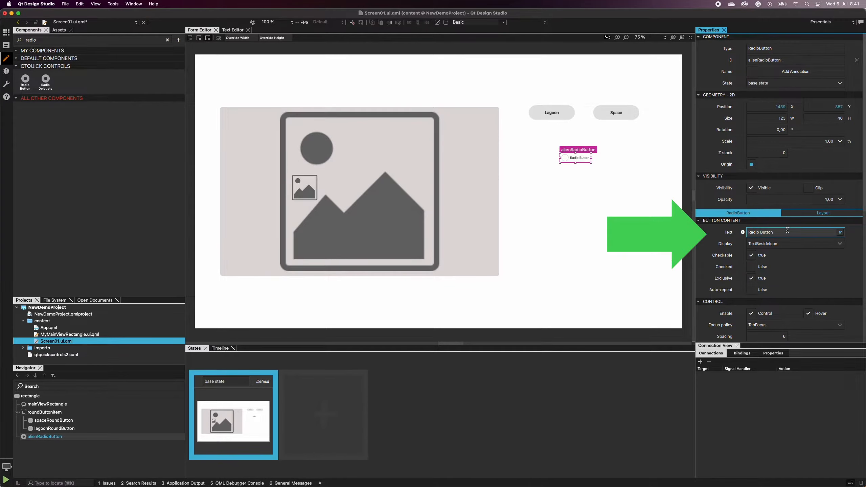
triple_click(787, 231)
type("Alien")
key("Return")
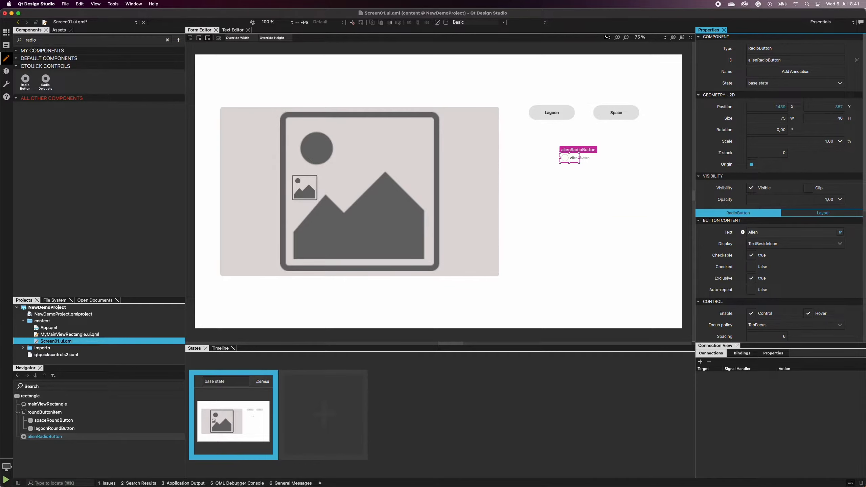
left_click_drag(573, 158, 612, 159)
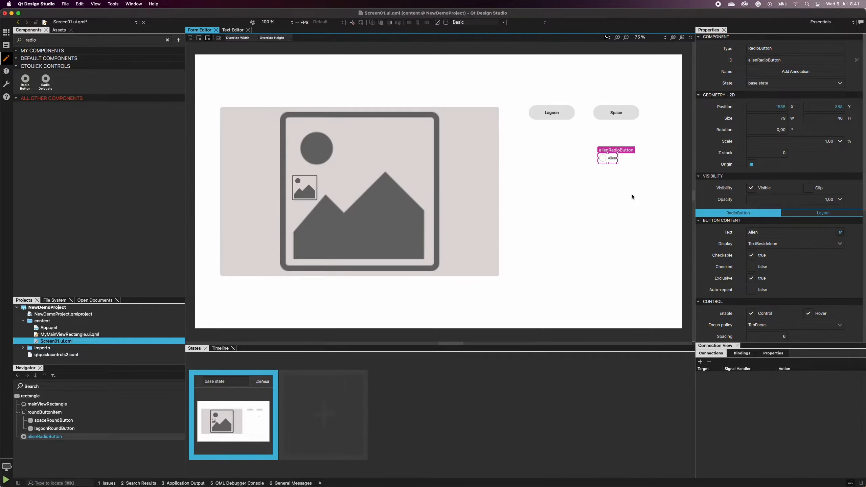
Copy and paste the Alien radio button, placing the duplicate directly below the original
right_click(611, 158)
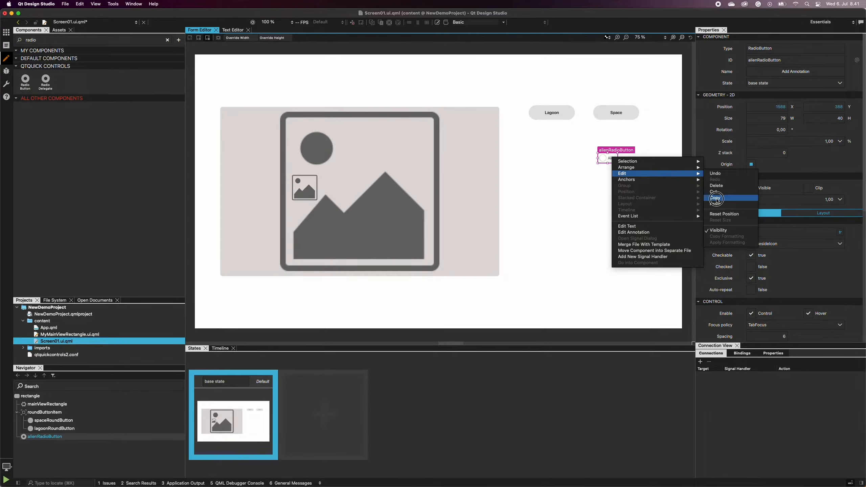
left_click(709, 200)
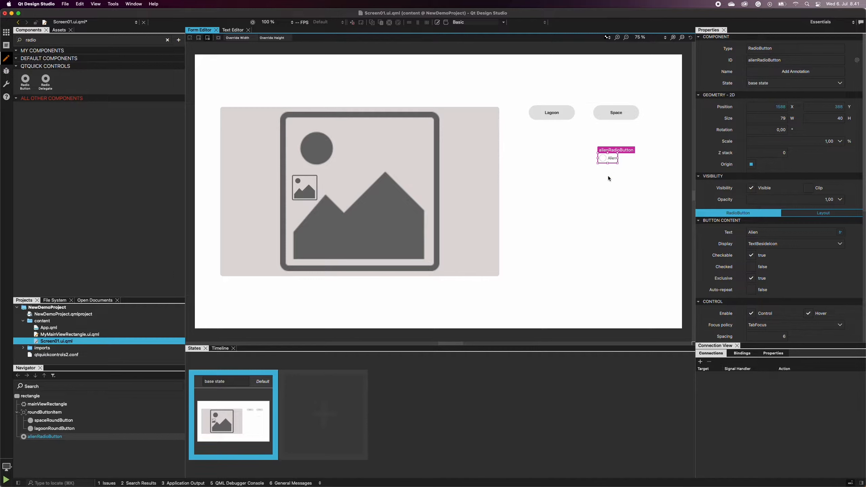
right_click(609, 178)
mouse_move(685, 192)
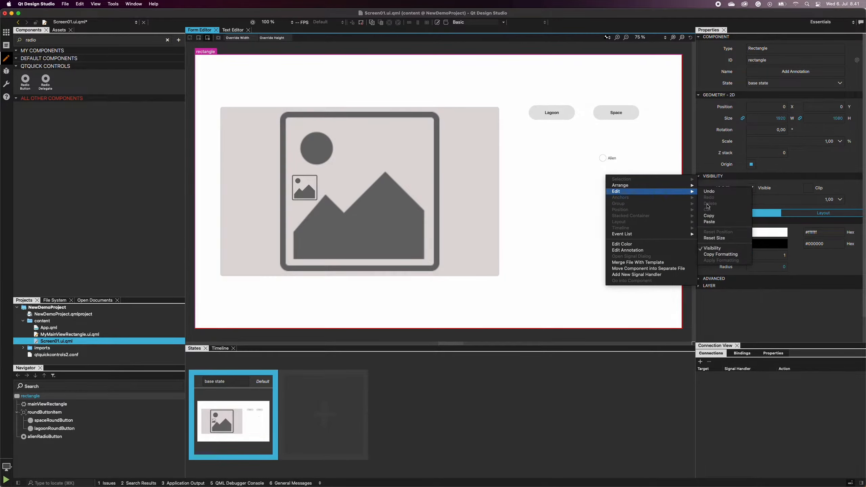
left_click(709, 222)
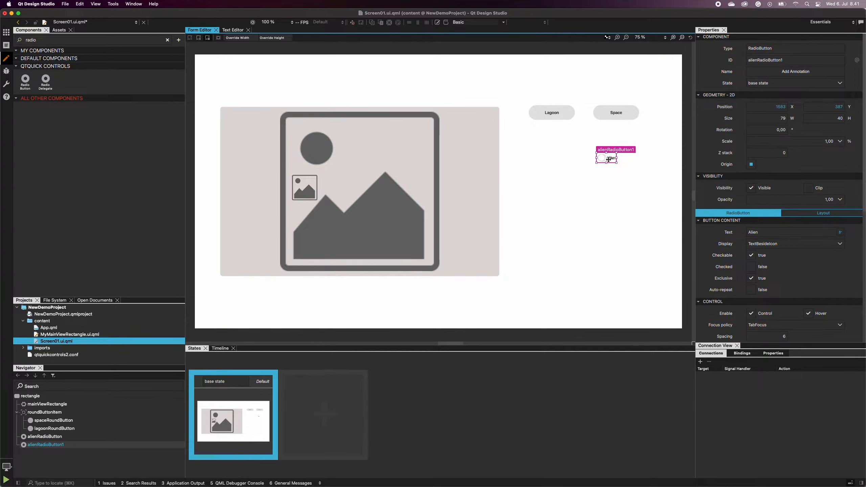
left_click_drag(609, 159, 613, 175)
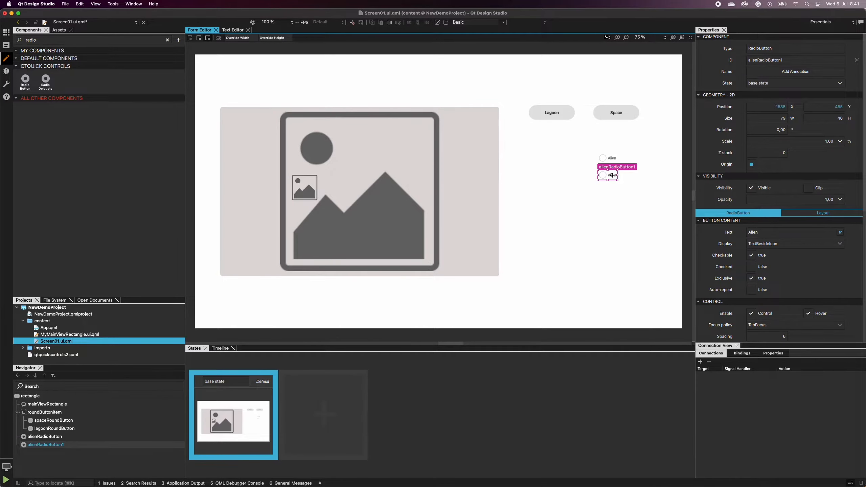
Change the duplicated radio button's ID to catRadioButton
left_click(789, 60)
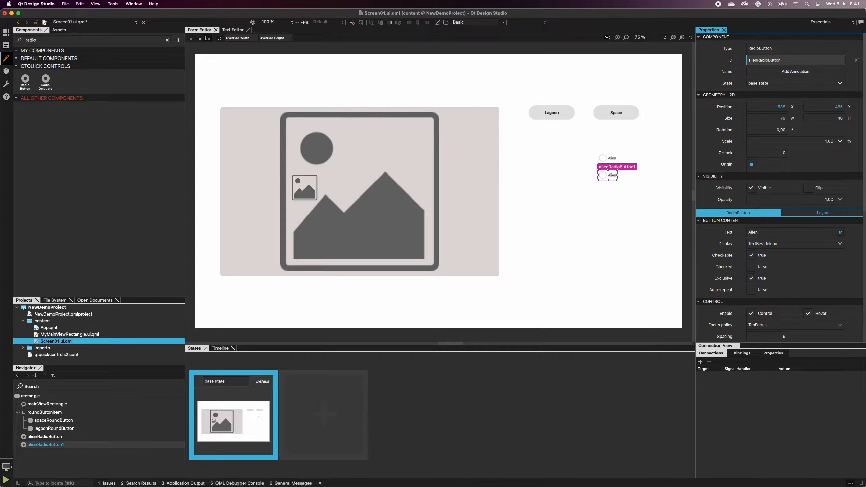
key("Left")
key("BackSpace")
key("BackSpace")
key("BackSpace")
key("BackSpace")
key("BackSpace")
type("cat")
key("Return")
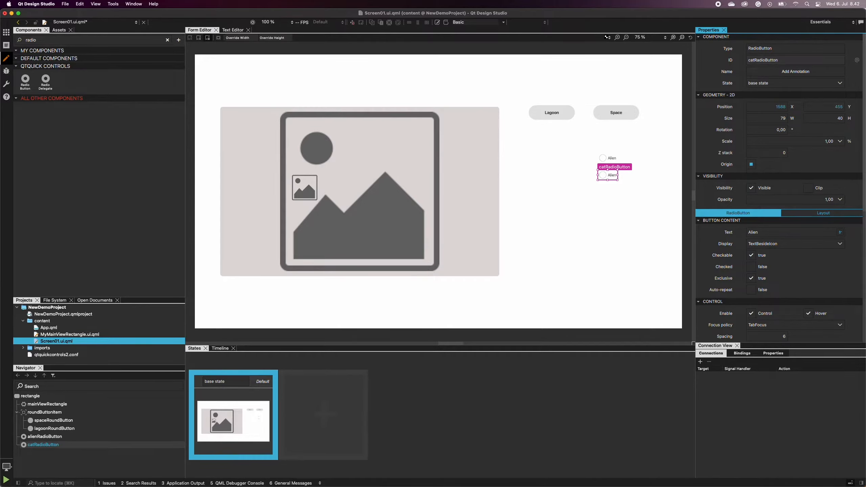
Set the duplicated radio button's text to Cat and move it slightly further below the Alien radio button
left_click(775, 232)
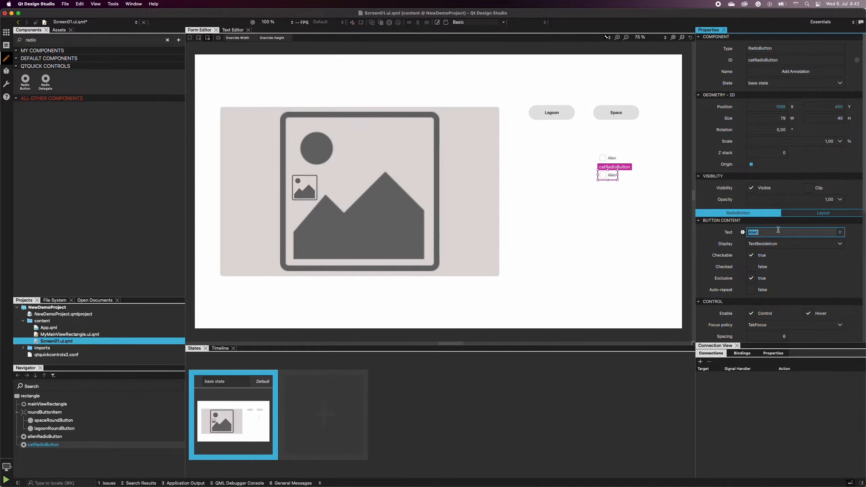
type("Cat")
key("Return")
left_click(625, 214)
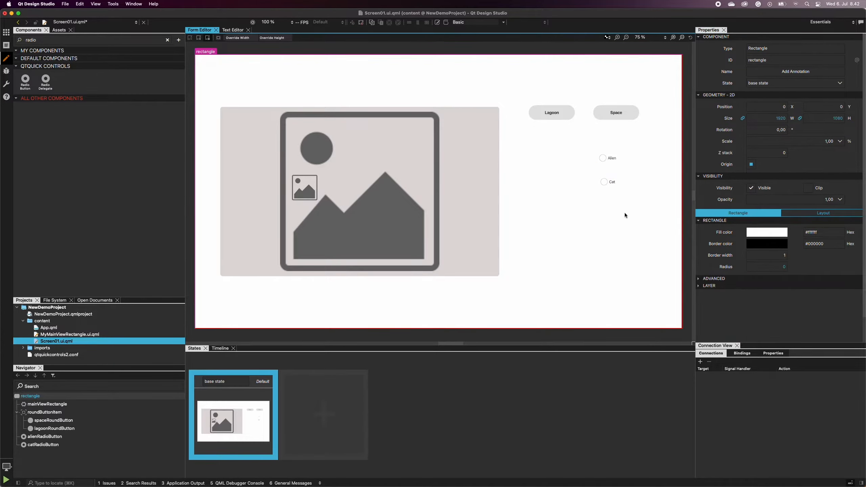
Add an image beside the Alien radio button with alien.png as its source, sized about 77 by 67
left_click(167, 40)
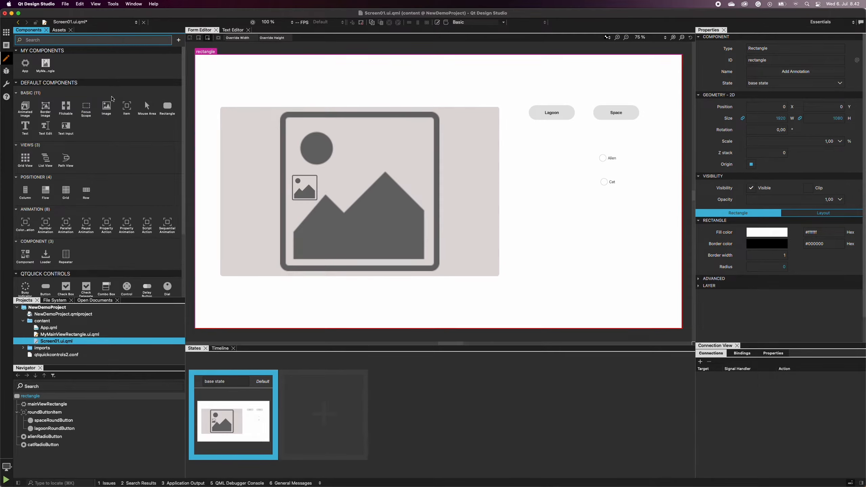
left_click_drag(107, 106, 534, 151)
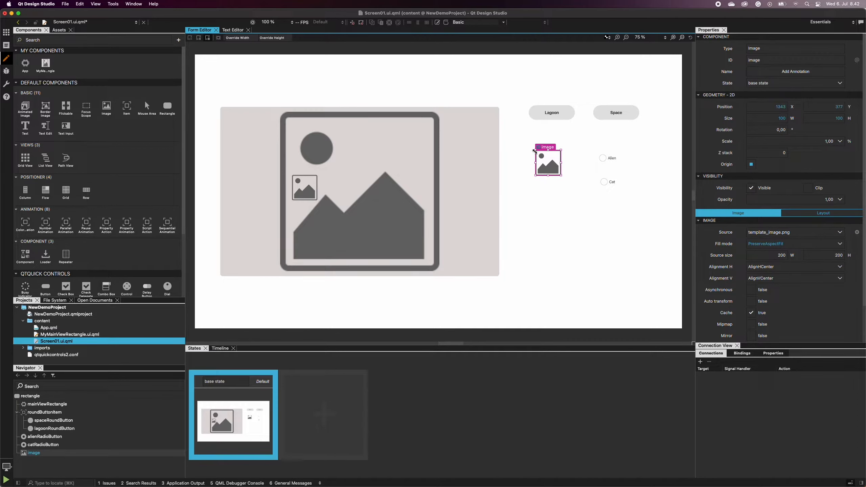
left_click(842, 235)
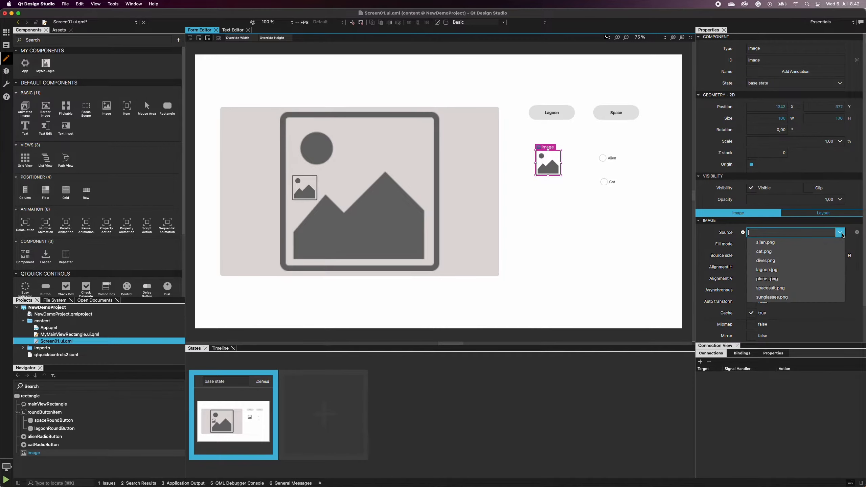
left_click(766, 242)
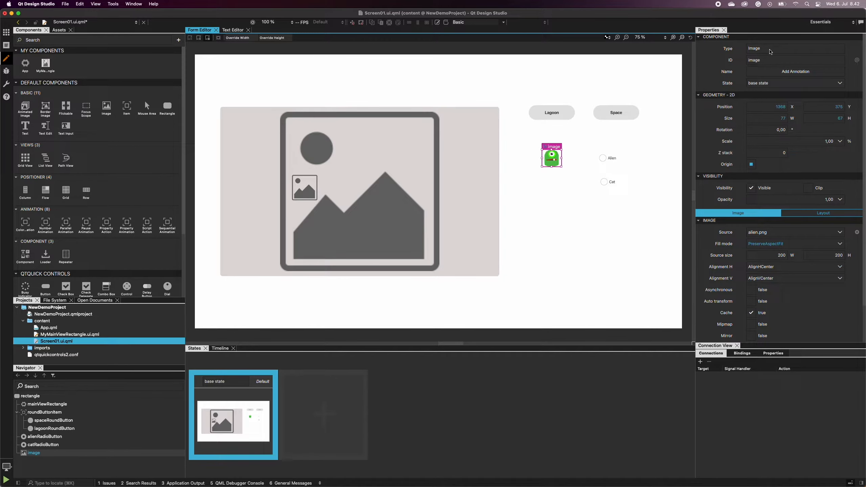
Change the new alien image's ID to alienPreviewImage
left_click(771, 61)
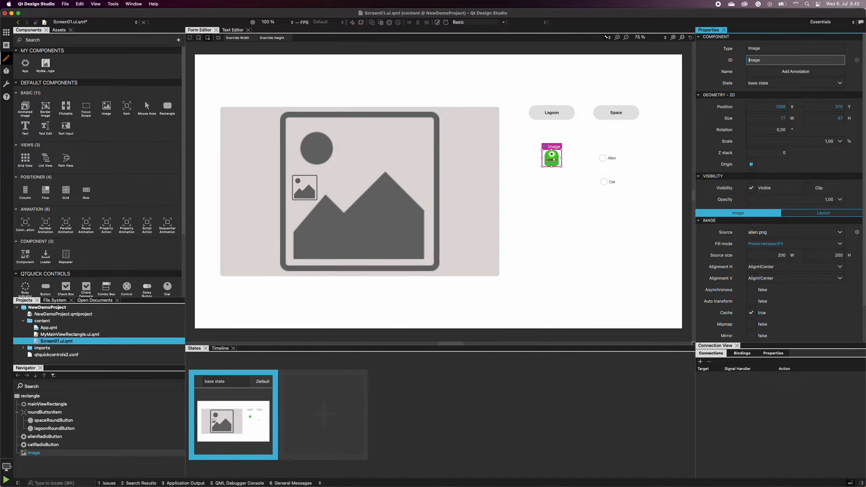
type("alienPreviewI")
key("Return")
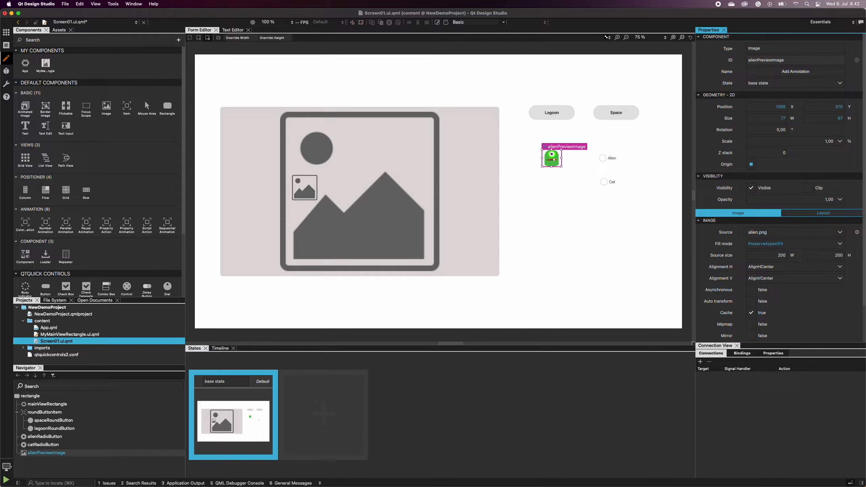
Copy and paste the alien preview image, placing the duplicate directly below it beside the Cat radio button
right_click(549, 159)
mouse_move(563, 177)
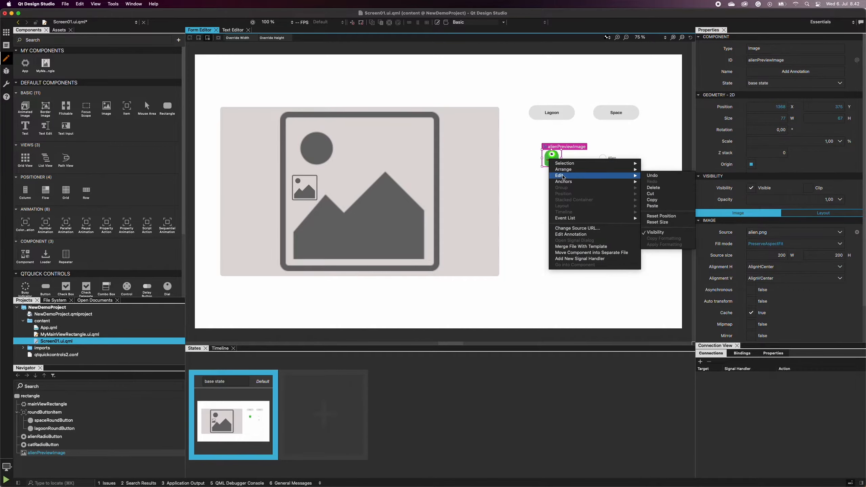
left_click(652, 199)
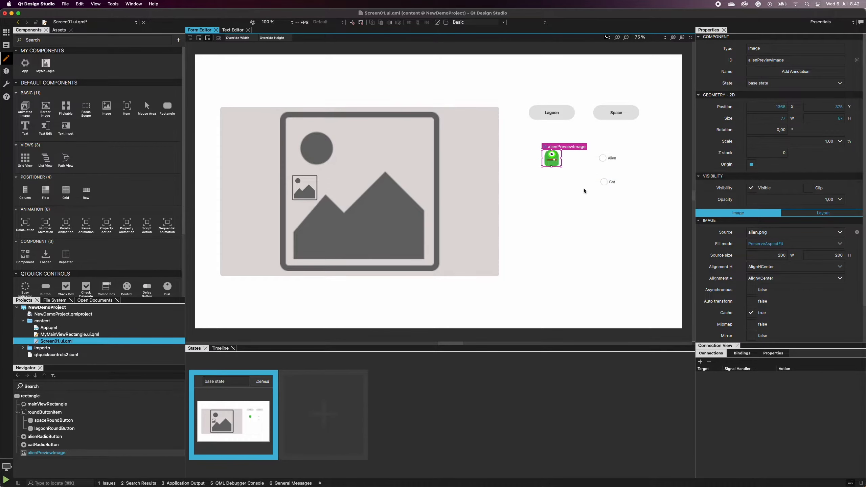
right_click(550, 181)
mouse_move(576, 197)
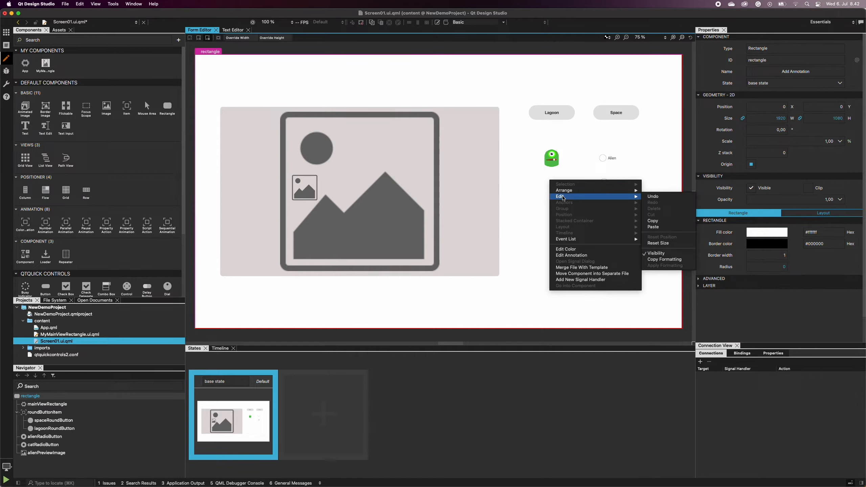
left_click(653, 228)
left_click_drag(552, 158, 552, 178)
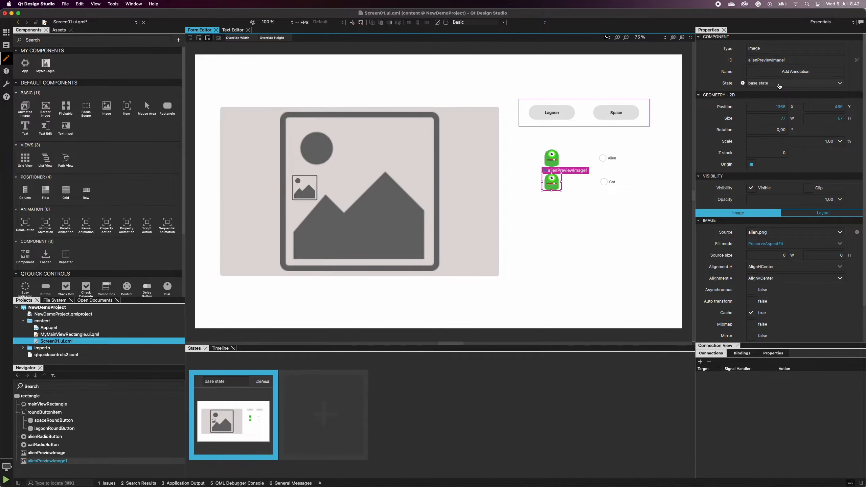
Change the duplicated image's ID to catPreviewImage and set its source to cat.png
left_click(795, 60)
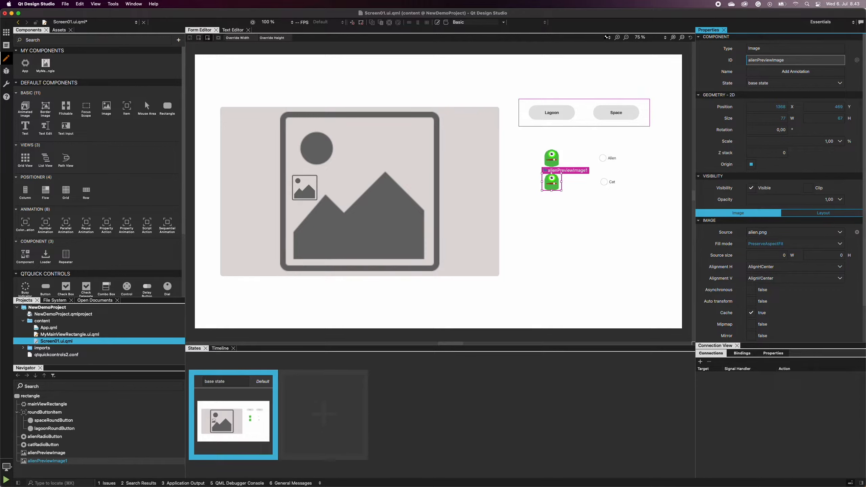
key("BackSpace")
key("BackSpace")
key("BackSpace")
key("BackSpace")
type("cat")
key("Return")
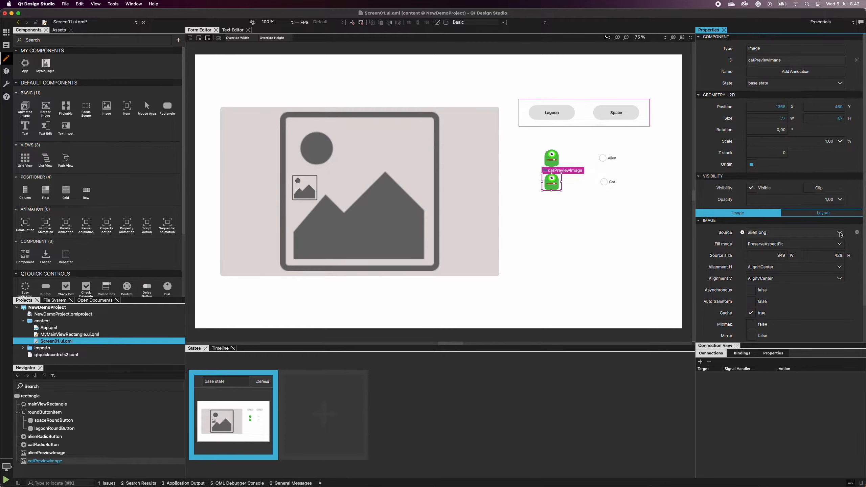
left_click(840, 232)
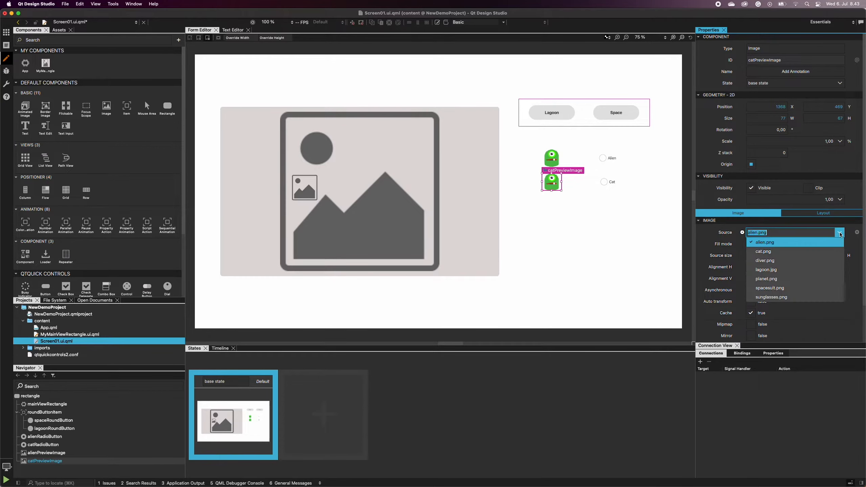
left_click(824, 256)
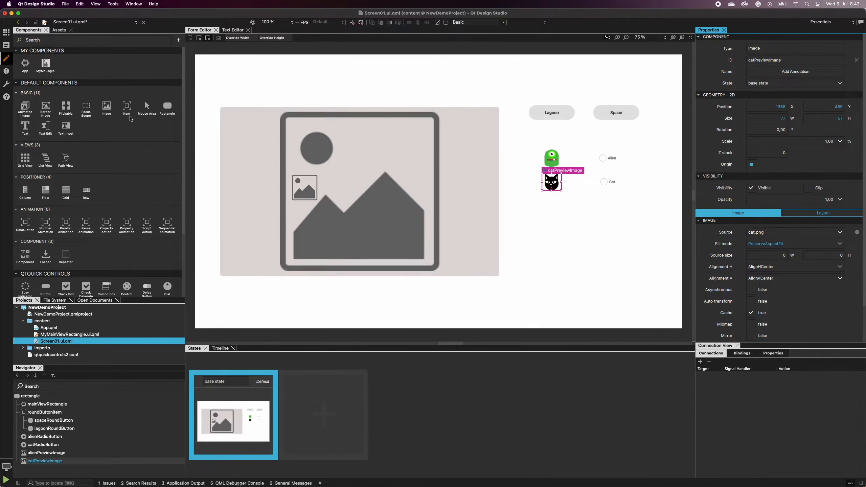
Add an Item about 477 wide and 200 high that encloses both preview images and both radio buttons
left_click_drag(126, 107, 528, 145)
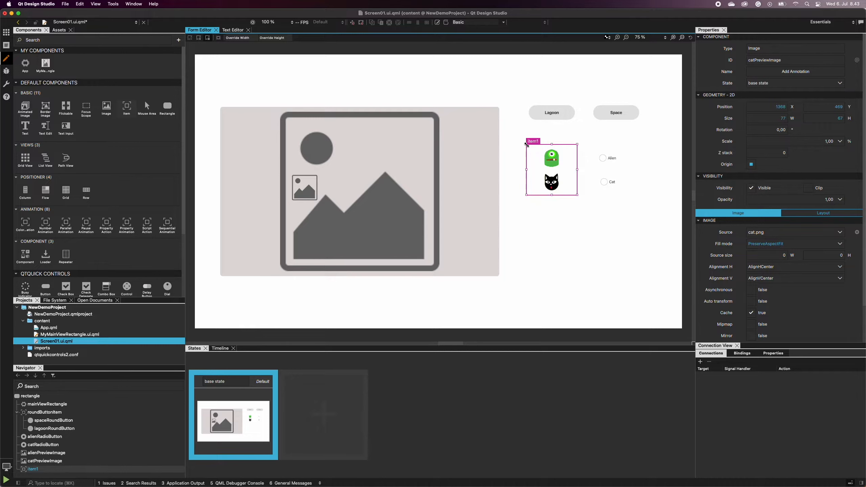
left_click_drag(578, 169, 648, 167)
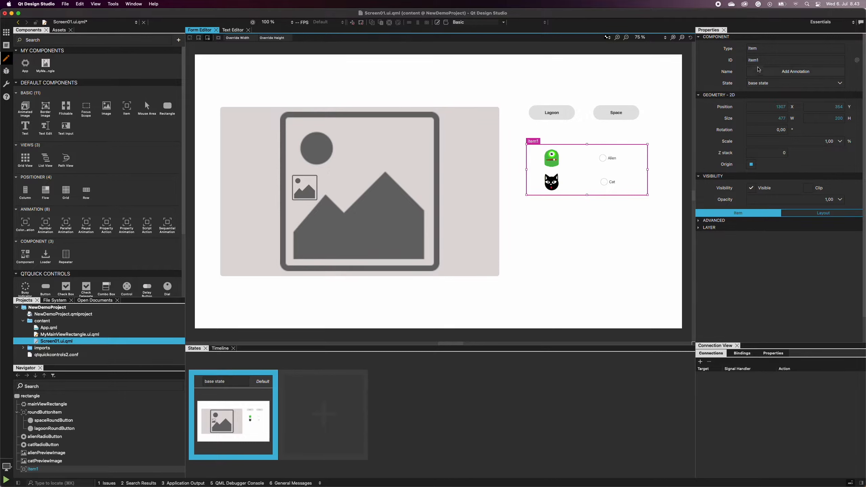
Set the new Item's ID to radioButtonItem and nest both radio buttons and both preview images inside it
left_click(769, 61)
key("Left")
key("Left")
key("Left")
key("Left")
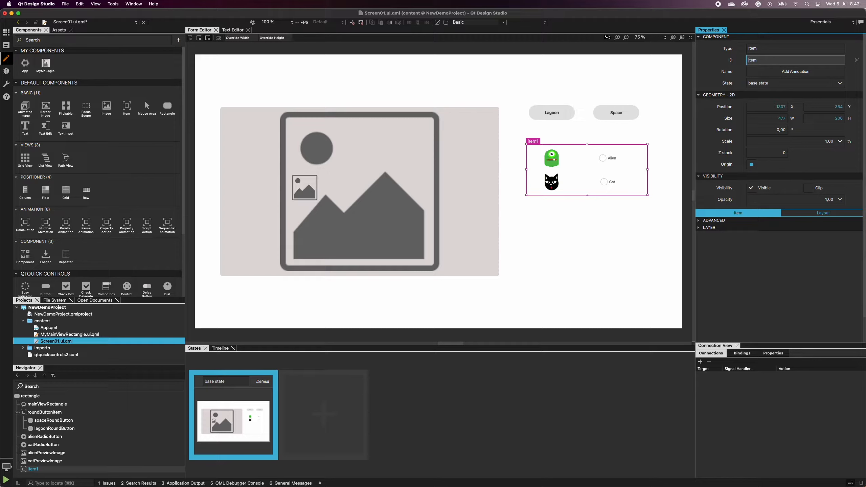
type("radioButtonI")
key("Return")
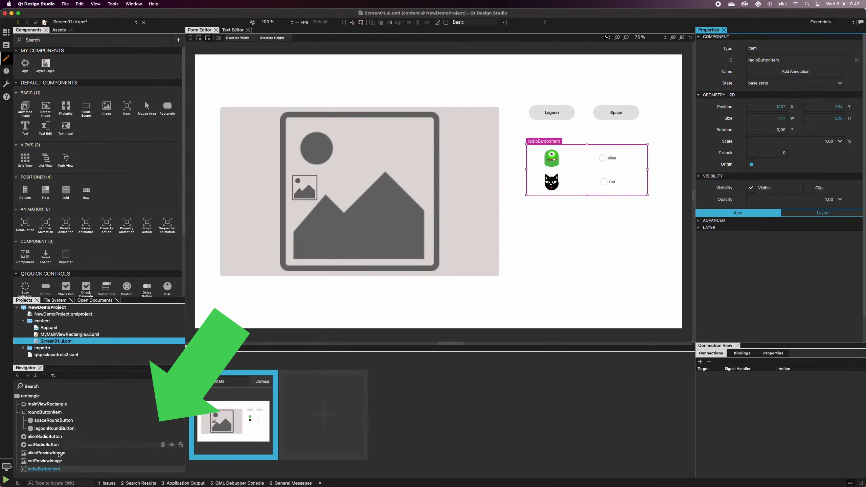
mouse_move(45, 461)
left_mouse_down()
mouse_move(52, 470)
mouse_move(49, 447)
left_mouse_up()
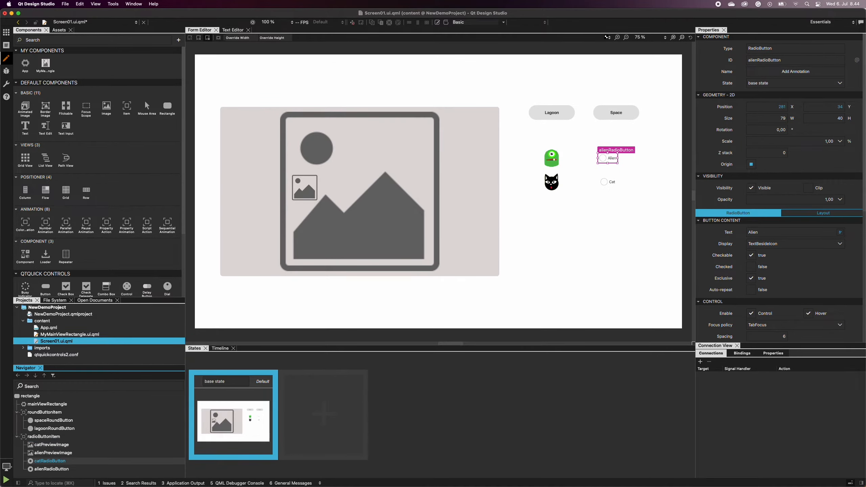
Anchor the alien preview image to its parent with a left margin of 60 and a top margin of 20
left_click(552, 157)
left_click(810, 215)
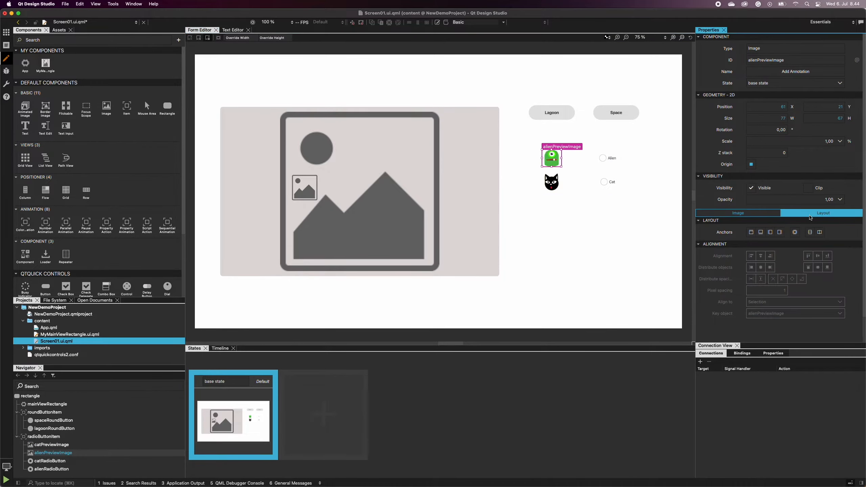
left_click(770, 231)
left_click(772, 258)
type("60")
key("Return")
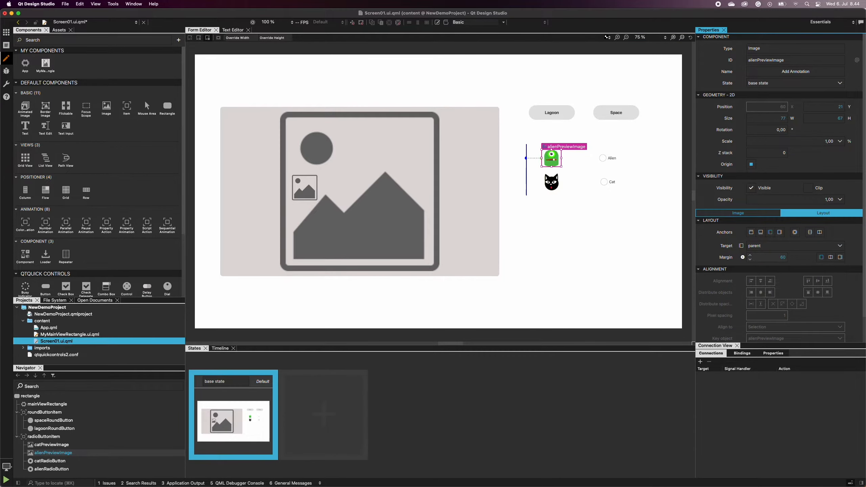
left_click(751, 232)
left_click(776, 258)
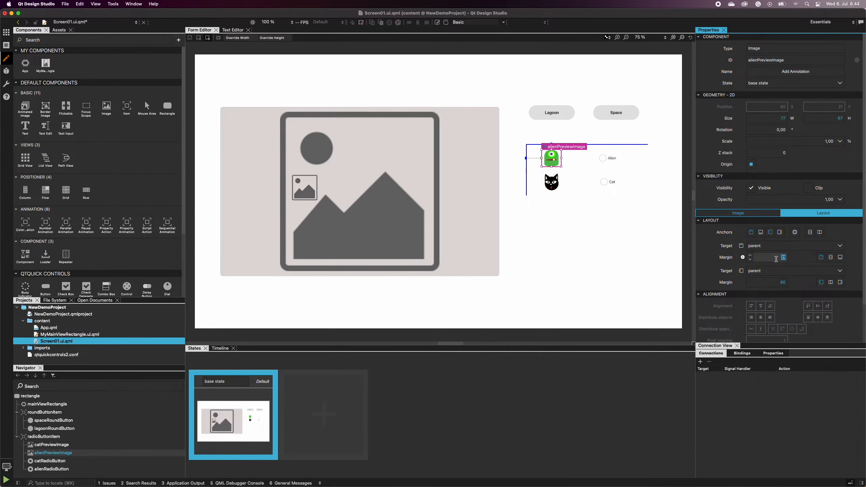
type("20")
key("Return")
Anchor the cat preview image to its parent's left side with a margin of 60, and adjust its bottom anchor margin
left_click(552, 182)
left_click(771, 233)
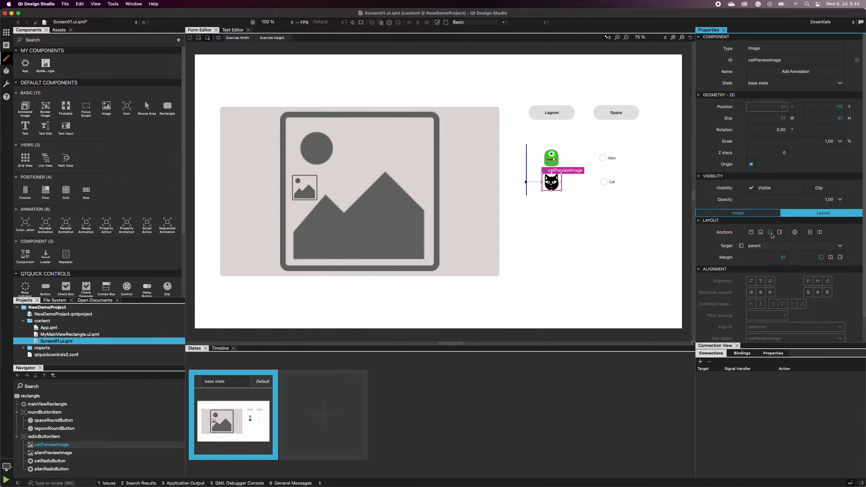
left_click(776, 259)
type("60")
key("Return")
left_click(761, 233)
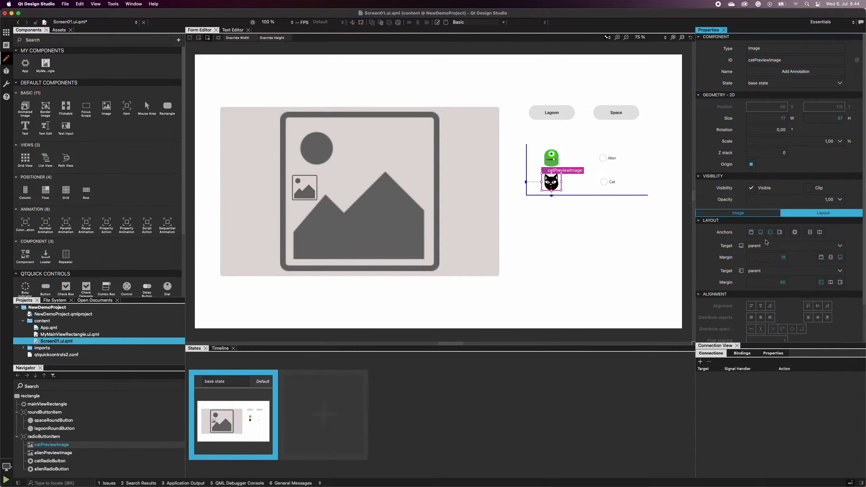
left_click(773, 257)
Anchor the Alien radio button to its parent with a right margin of 120 and a top margin of 35
left_click(612, 159)
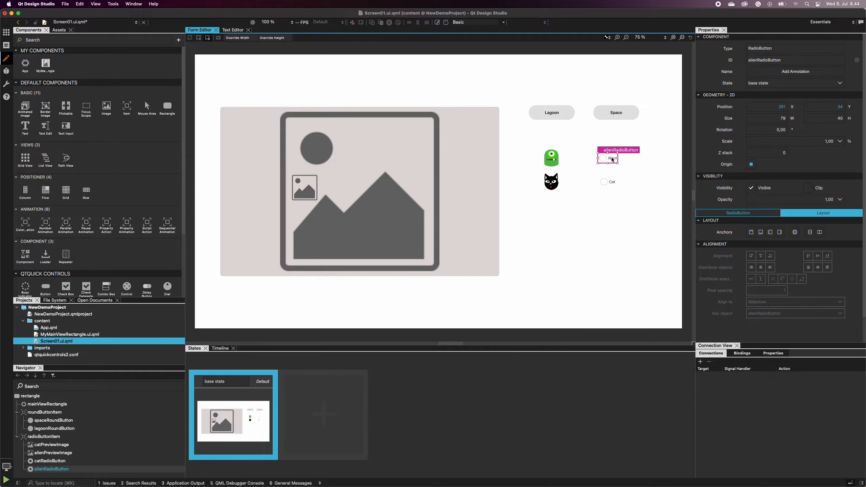
left_click(780, 233)
left_click(773, 257)
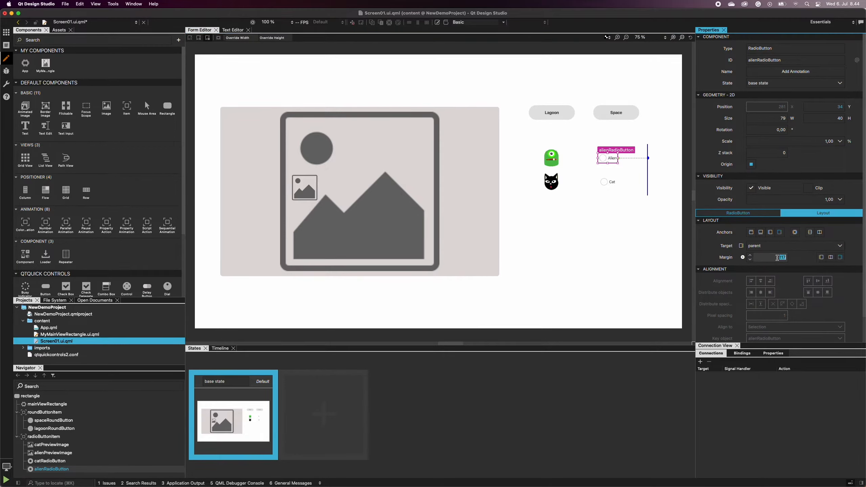
type("120")
key("Return")
left_click(751, 233)
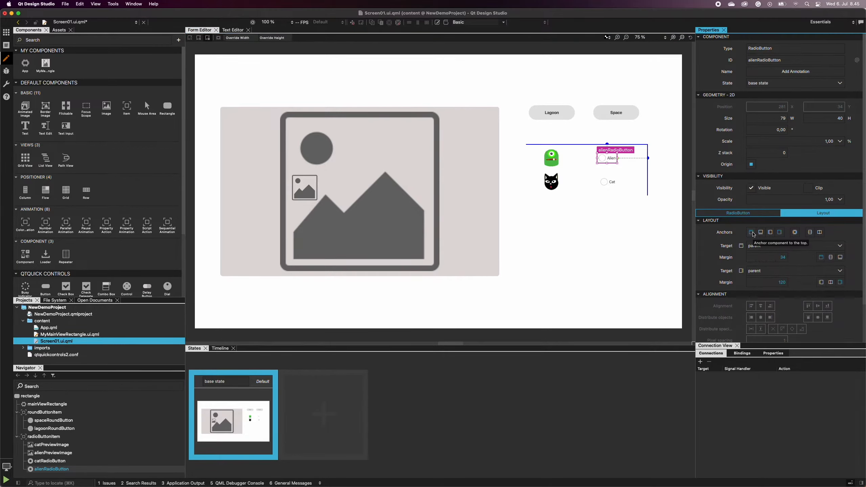
left_click(773, 257)
type("35")
key("Return")
Anchor the Cat radio button to its parent with a right margin of 120 and a bottom margin of 35
left_click(608, 183)
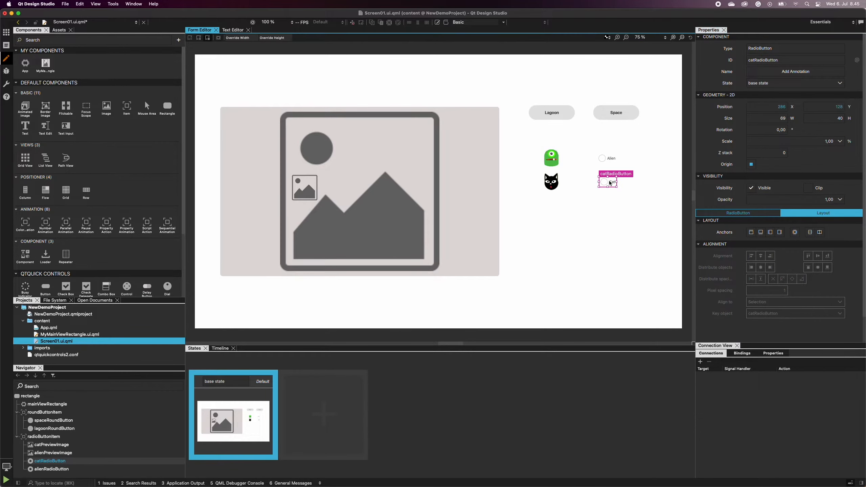
left_click(780, 233)
left_click(773, 258)
type("120")
key("Return")
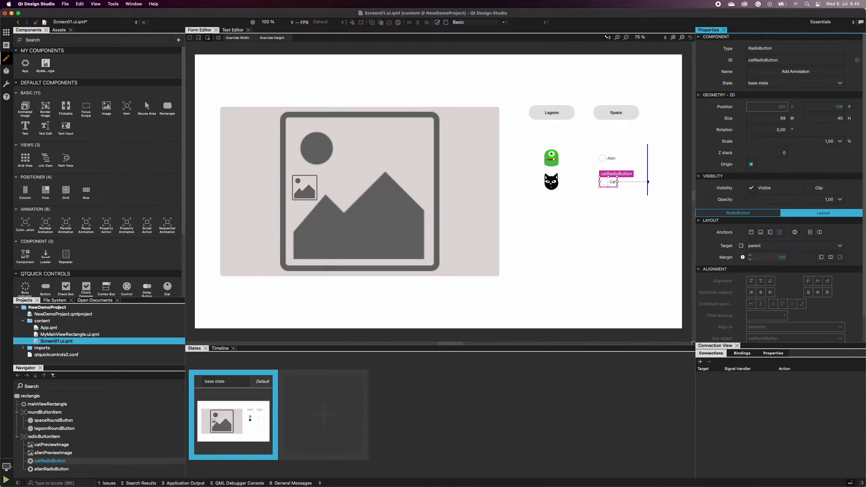
left_click(761, 233)
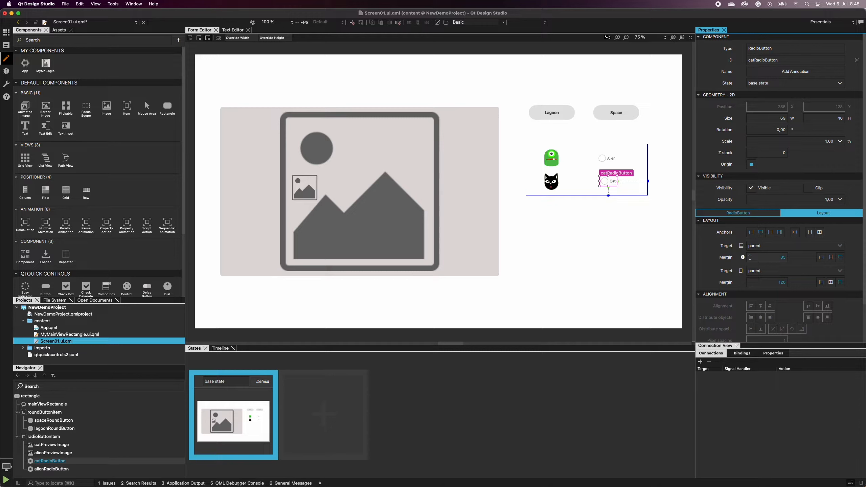
Widen the Cat radio button to 79 so its left edge lines up with the Alien radio button
left_click(610, 183)
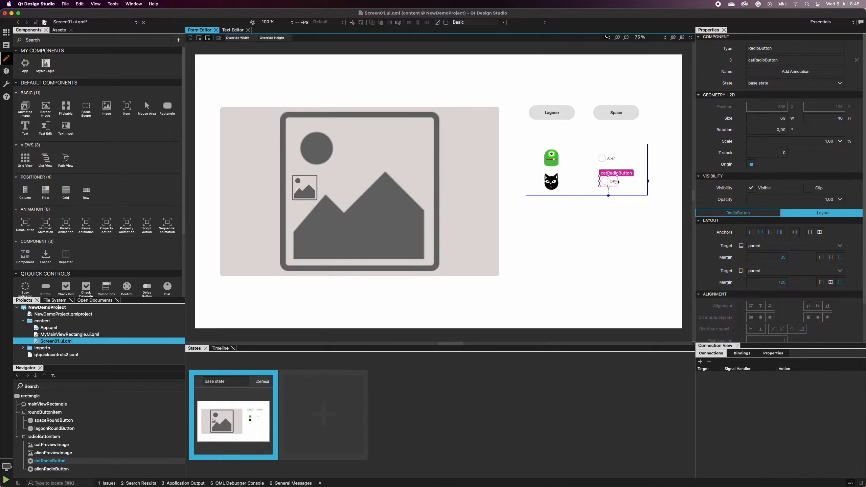
left_click_drag(617, 183, 597, 181)
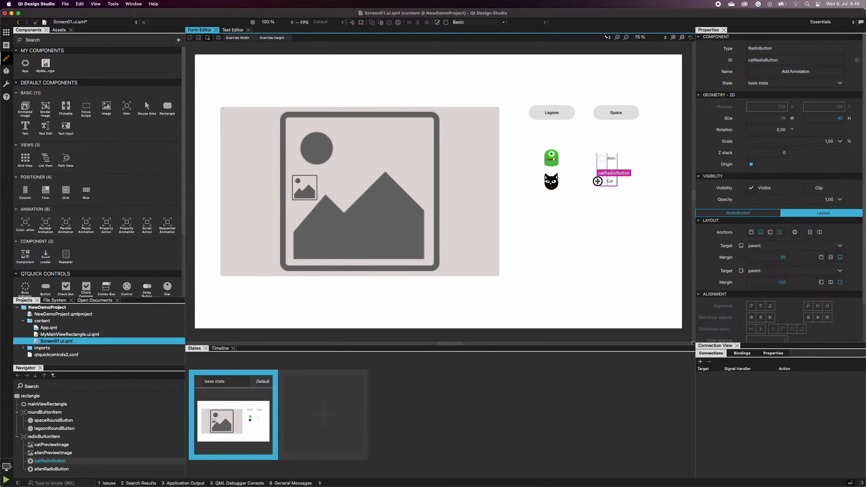
left_click(646, 235)
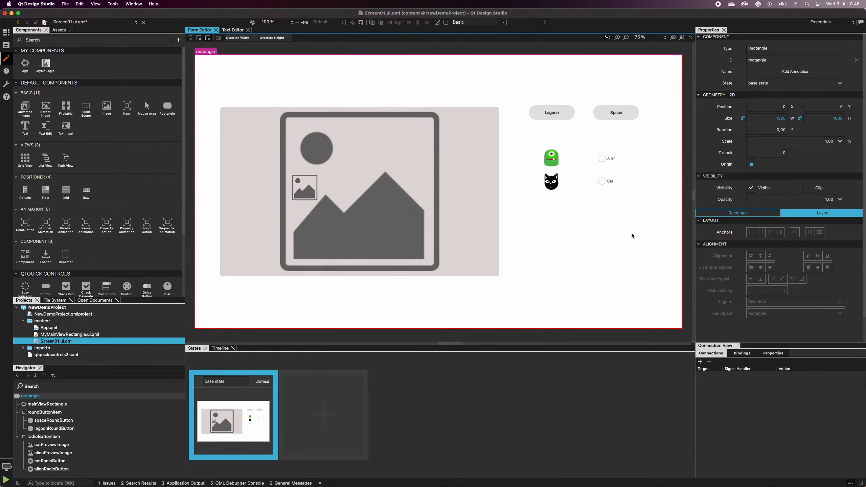
In MyMainViewRectangle.ui.qml, turn off catImage's visibility and bind that property to catRadioButton.checked
double_click(110, 335)
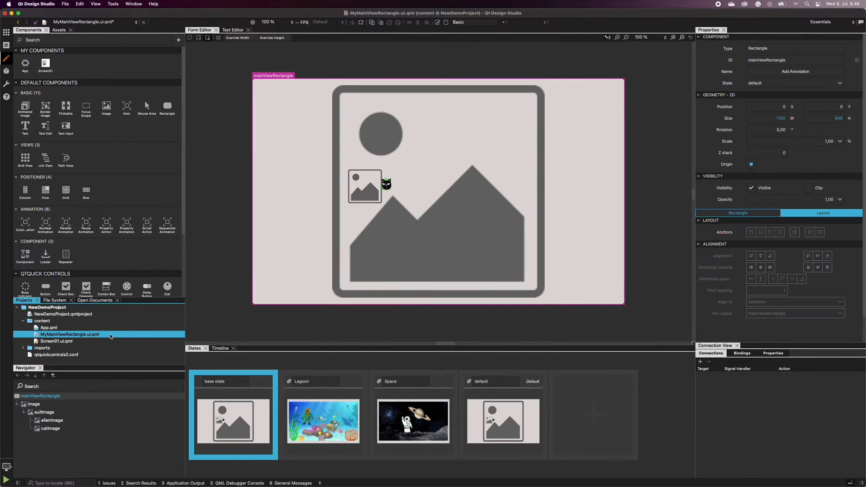
left_click(59, 432)
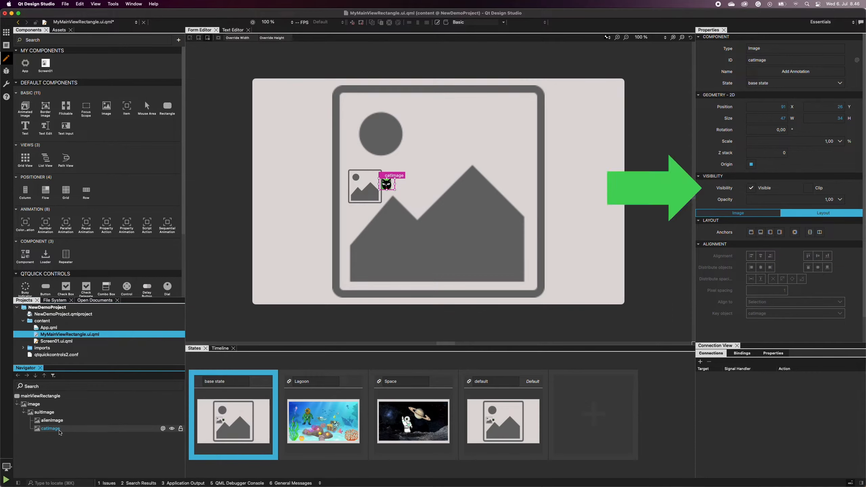
left_click(751, 189)
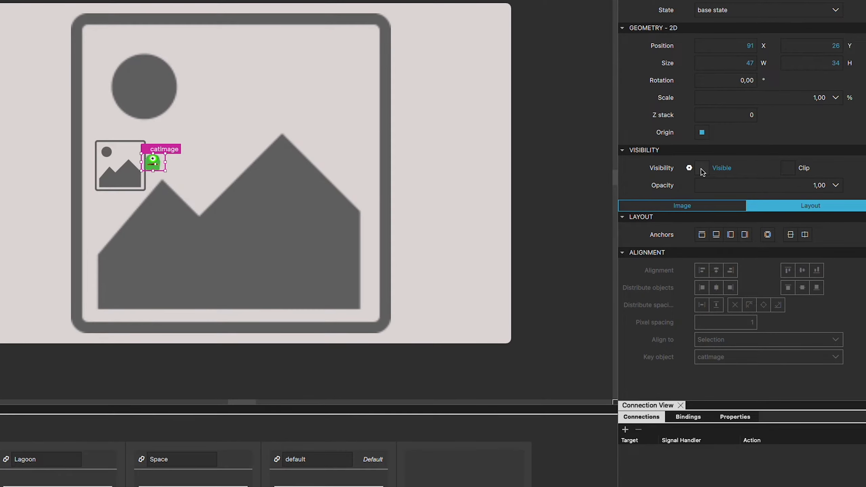
left_click(689, 168)
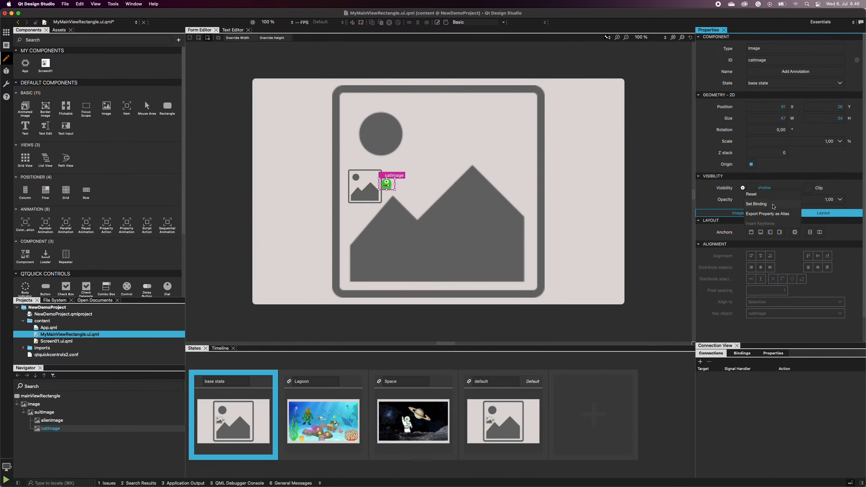
left_click(734, 191)
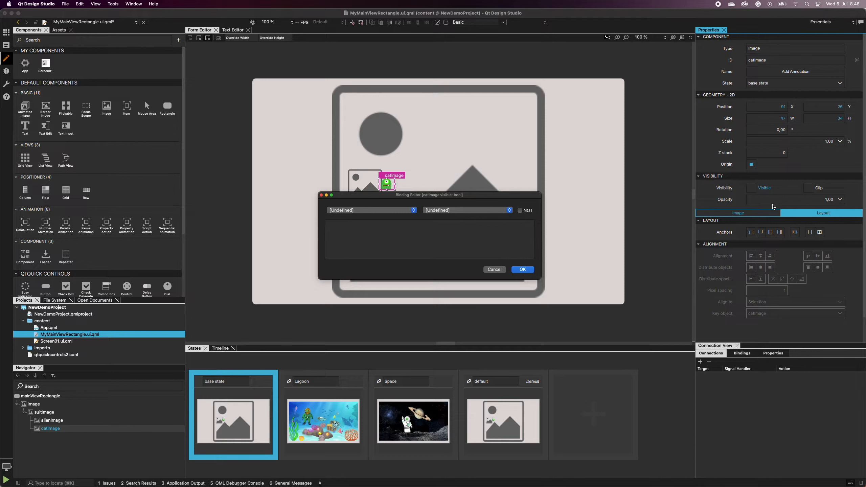
type("cat")
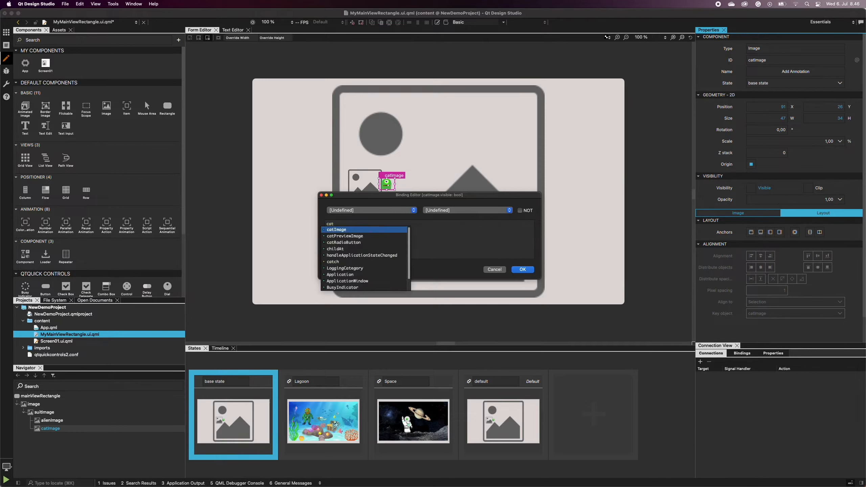
type("radioButton")
key("Return")
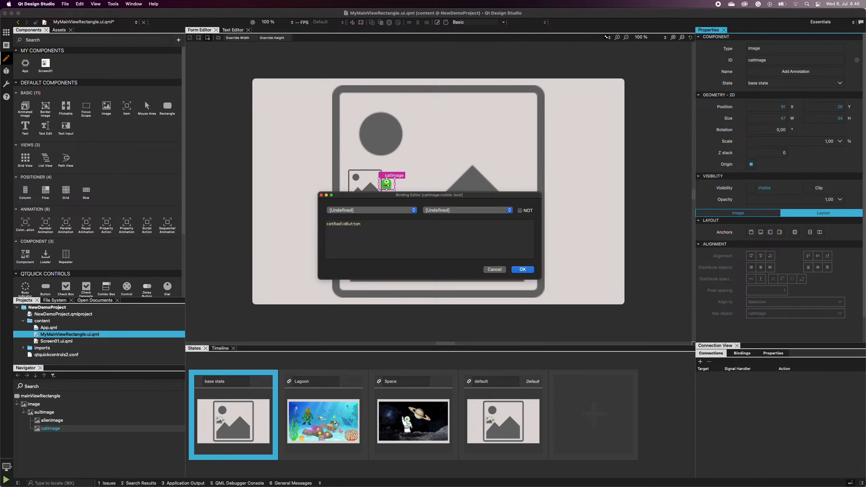
type(".check")
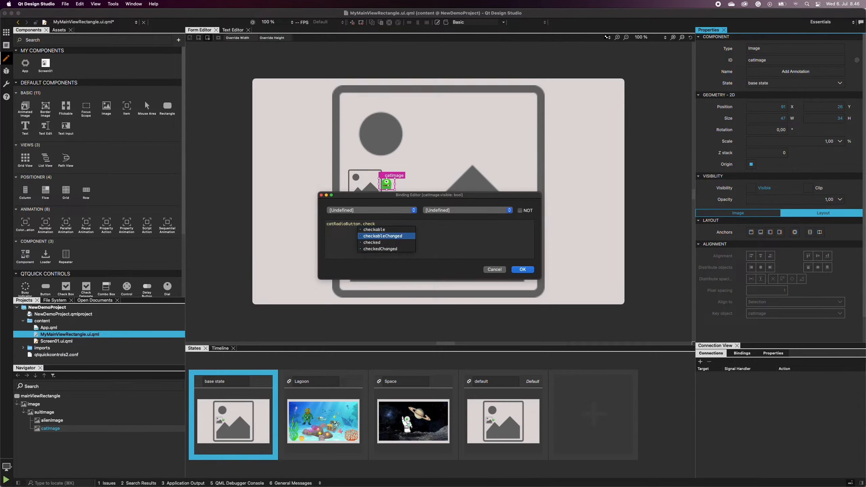
key("Down")
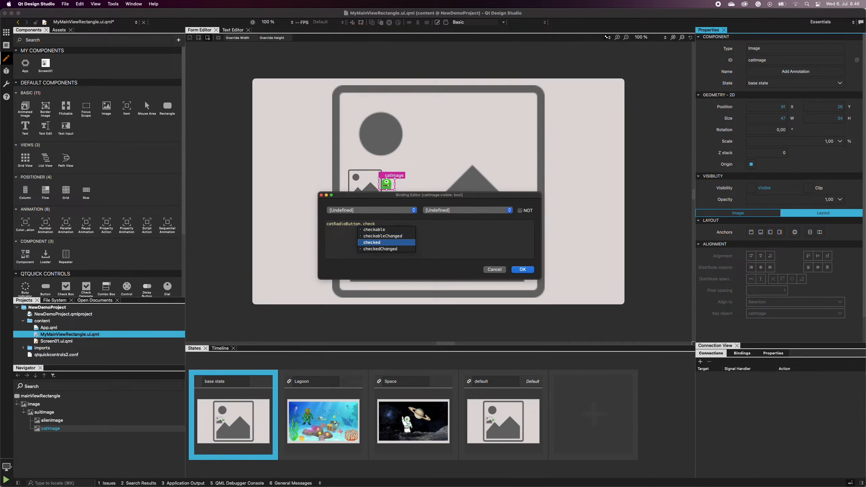
key("Return")
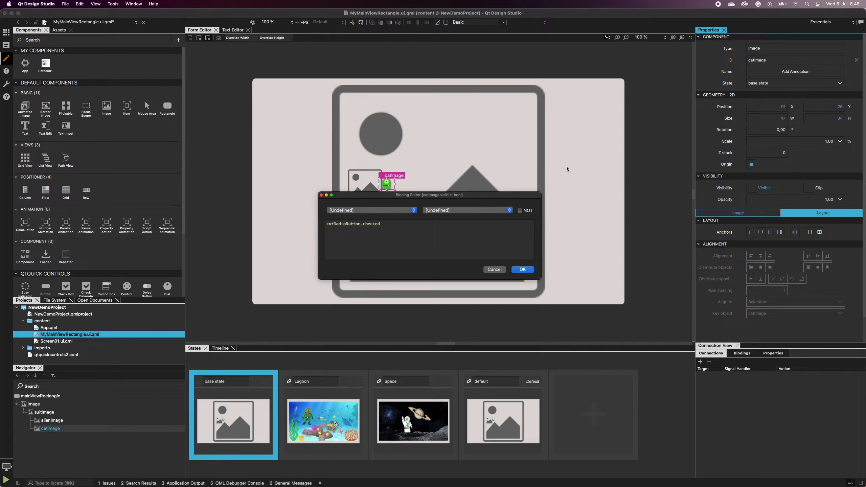
left_click(523, 270)
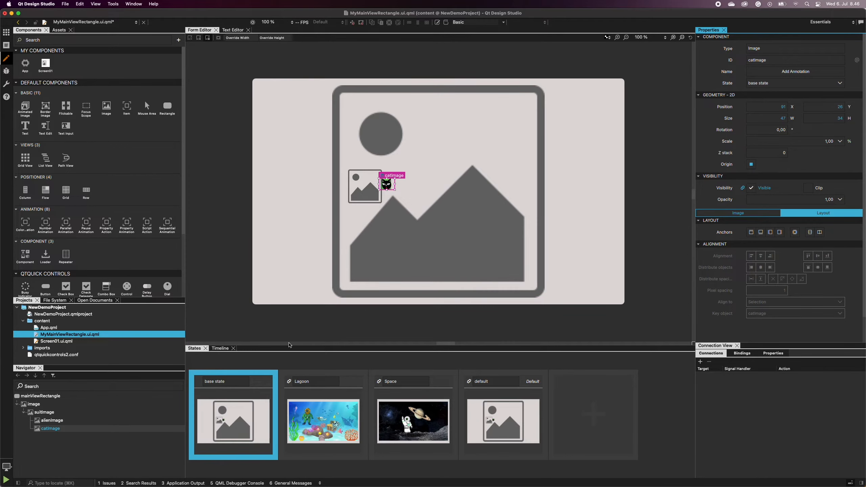
Turn off alienImage's visibility and bind that property to alienRadioButton.checked
left_click(68, 422)
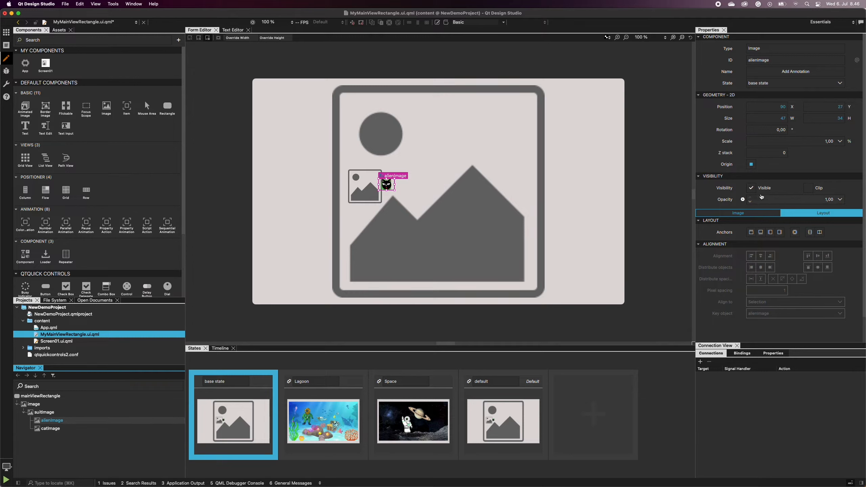
left_click(749, 189)
left_click(744, 189)
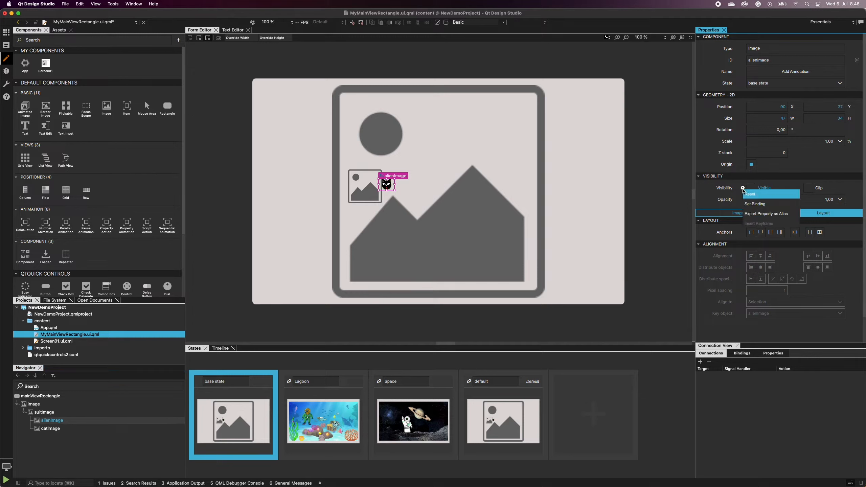
left_click(767, 206)
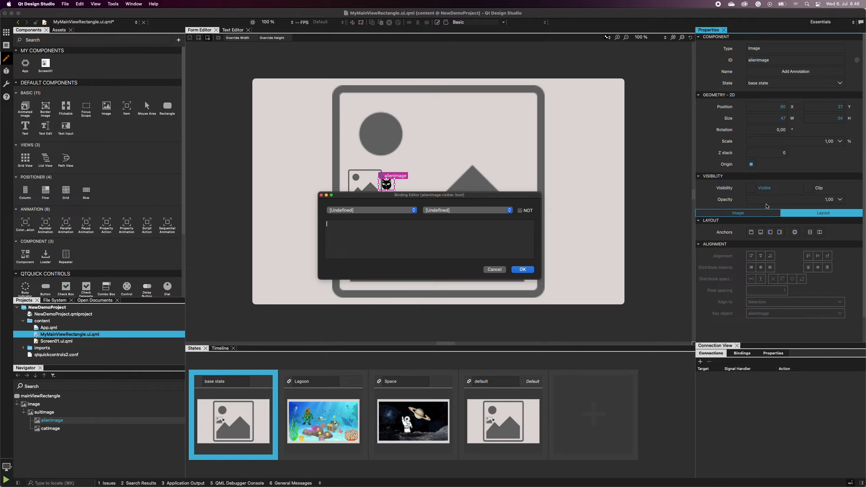
type("alienr")
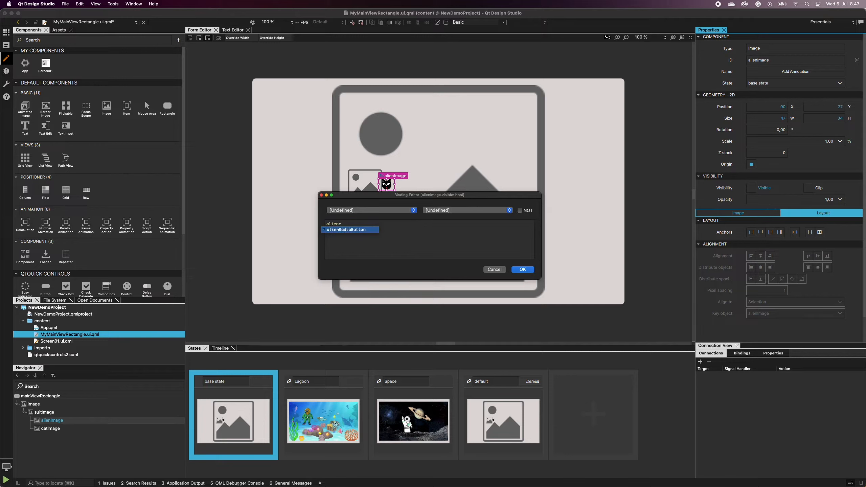
key("Return")
type(".chec")
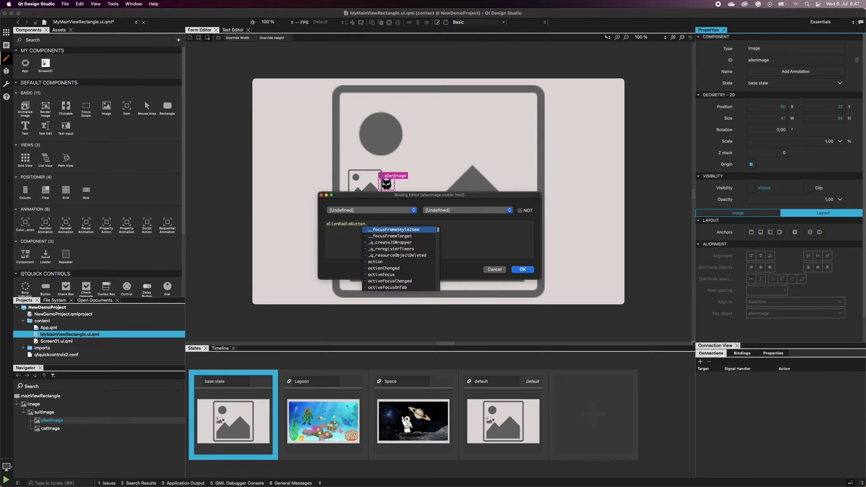
key("Down")
key("Down")
key("Return")
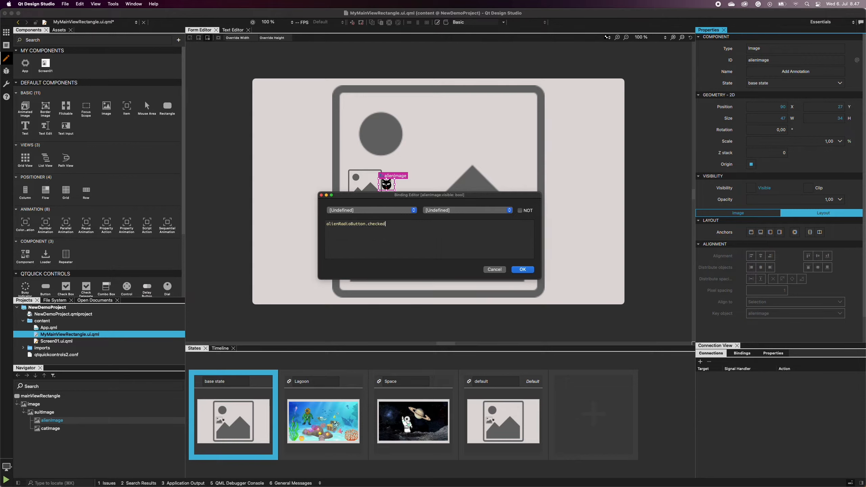
left_click(528, 272)
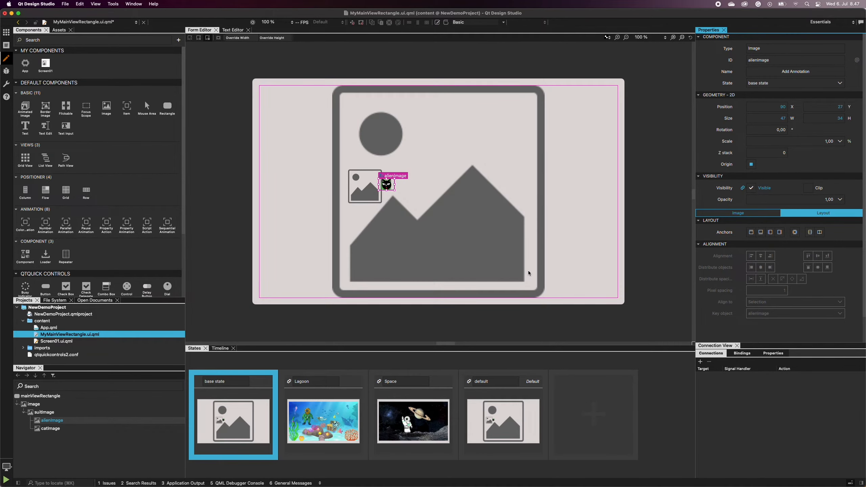
Return to Screen01.ui.qml and start the live preview, saving all modified files
double_click(80, 342)
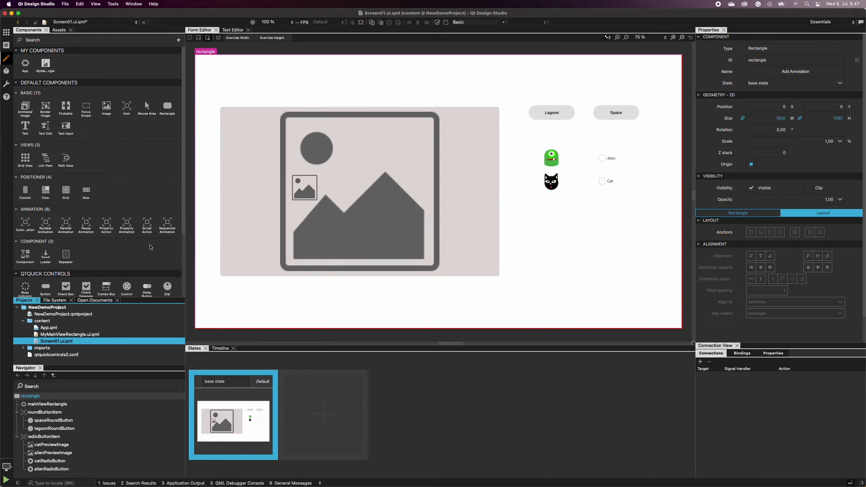
left_click(252, 23)
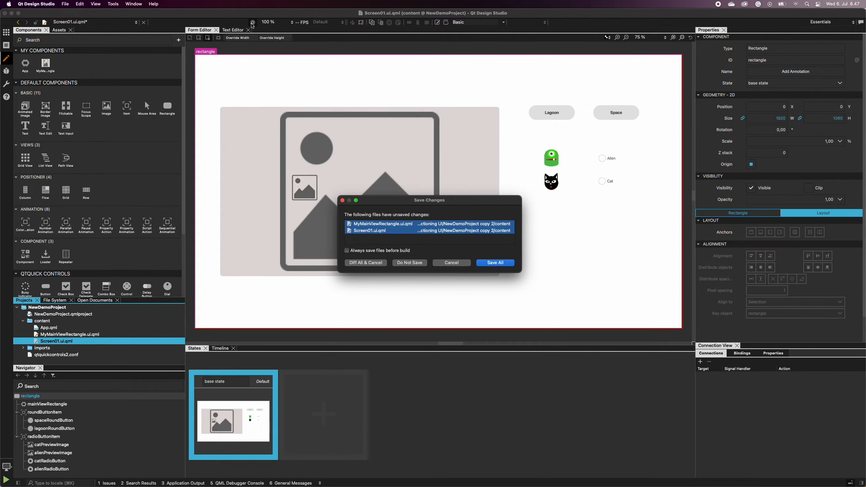
left_click(508, 267)
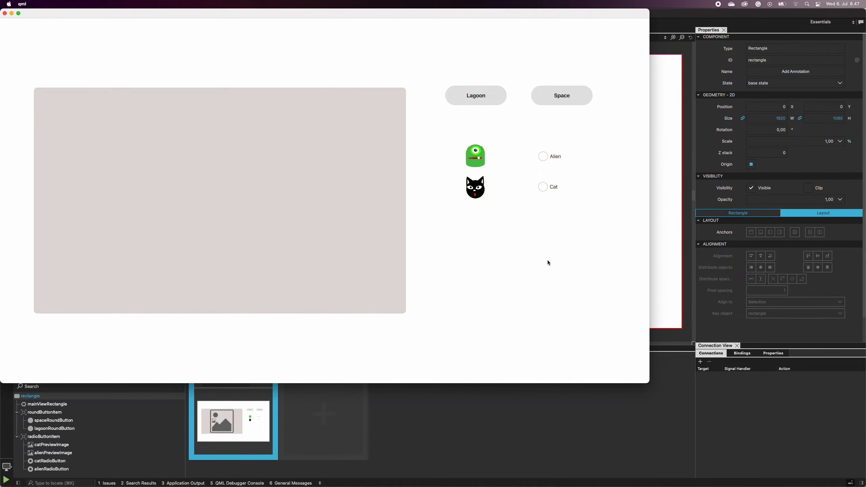
Test the Alien and Cat radio buttons with both the Lagoon and Space backgrounds in the preview, and close it
left_click(482, 98)
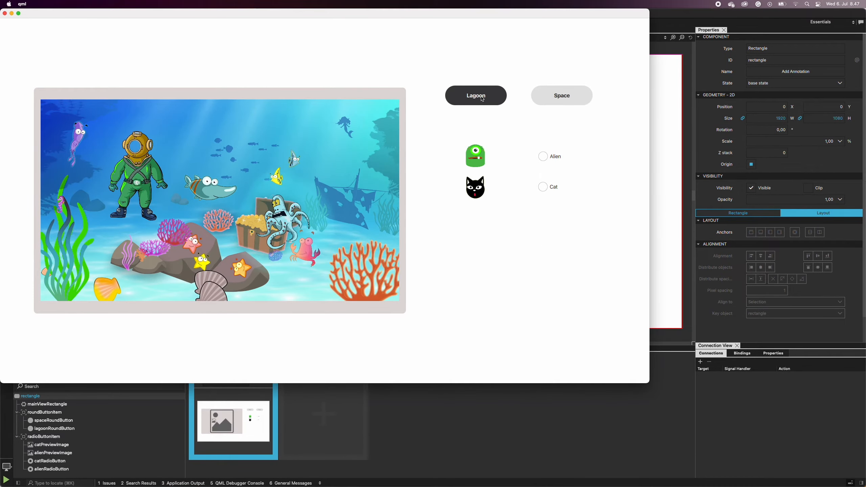
left_click(545, 158)
left_click(543, 188)
left_click(575, 101)
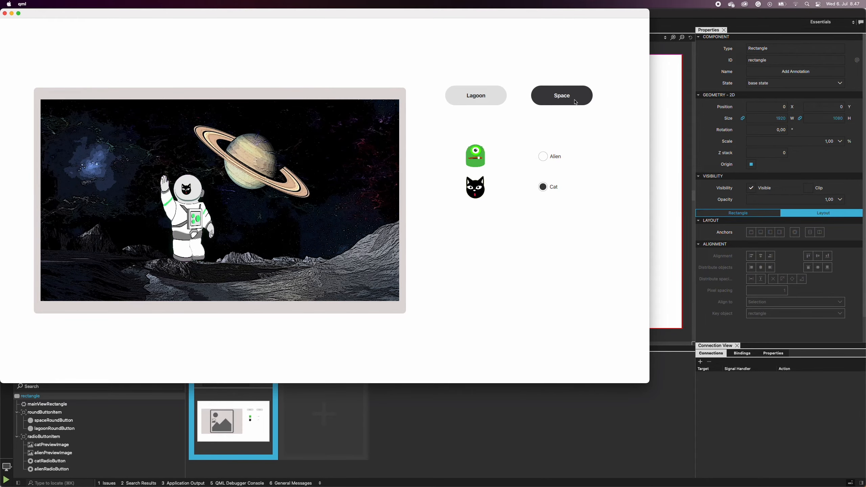
left_click(545, 155)
left_click(4, 14)
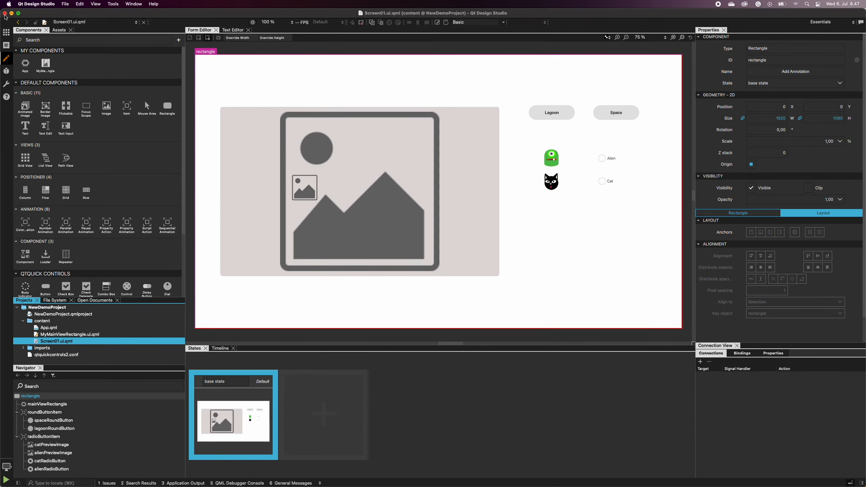
Run the preview again, test the Alien and Cat radio buttons without choosing a background, and close it
left_click(253, 23)
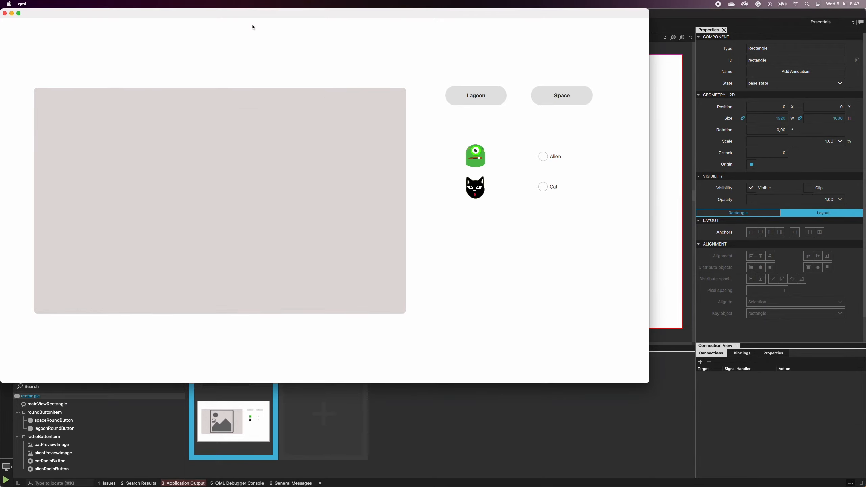
left_click(543, 156)
left_click(544, 188)
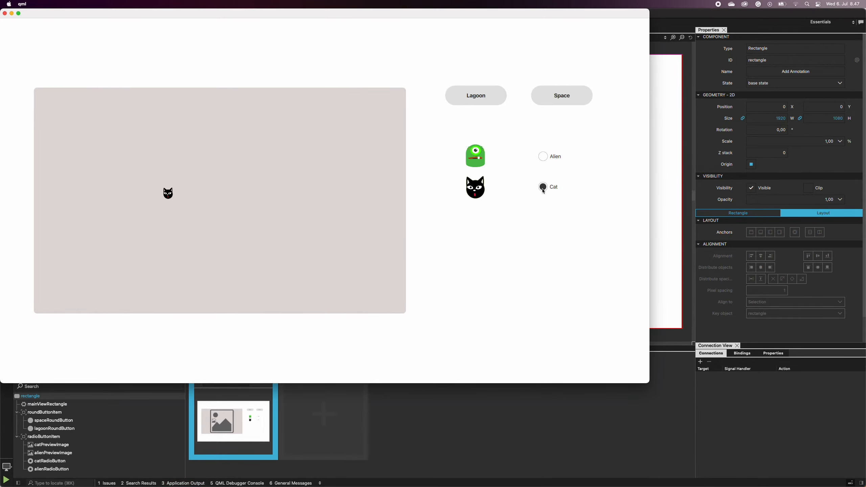
left_click(5, 14)
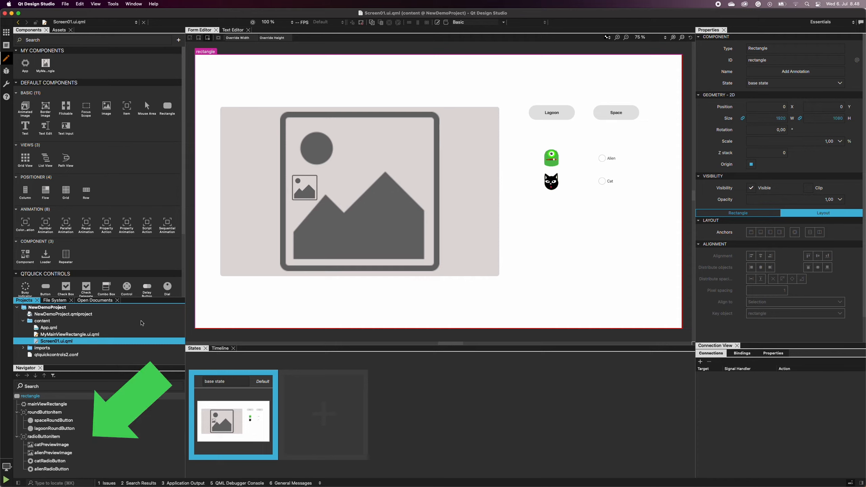
Turn off radioButtonItem's visibility and start a binding for that property with lagoonRoundButton.checked
left_click(62, 439)
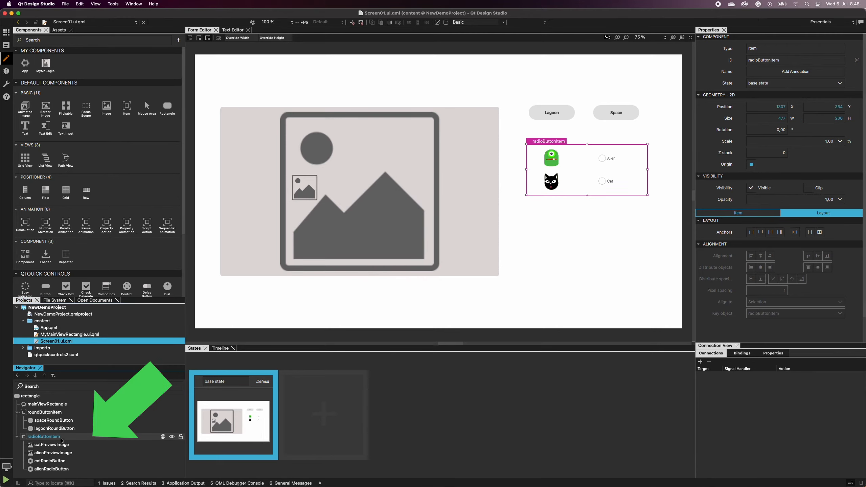
left_click(752, 188)
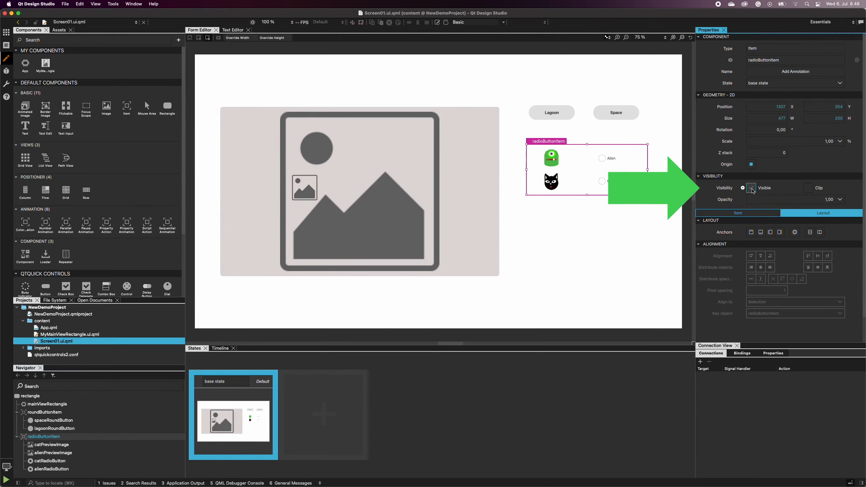
left_click(752, 189)
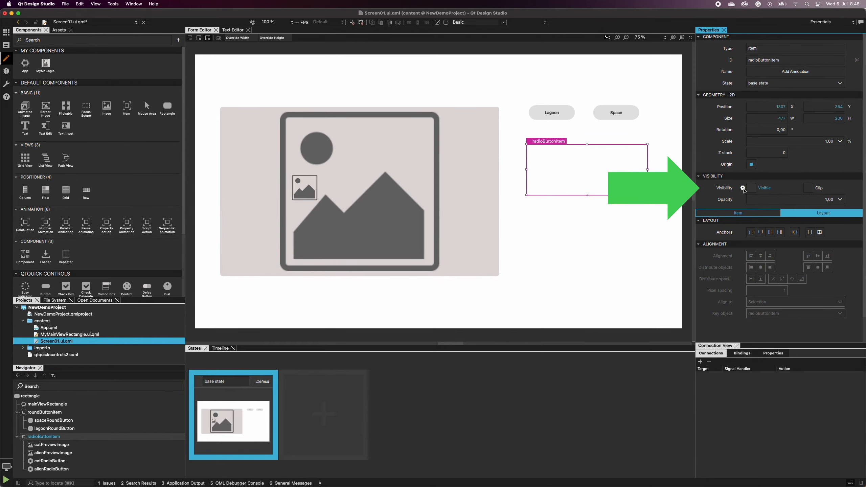
left_click(744, 189)
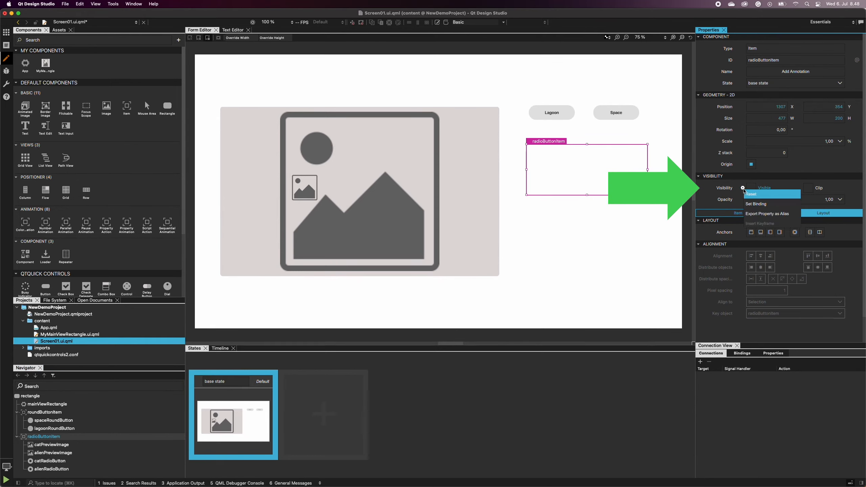
left_click(769, 206)
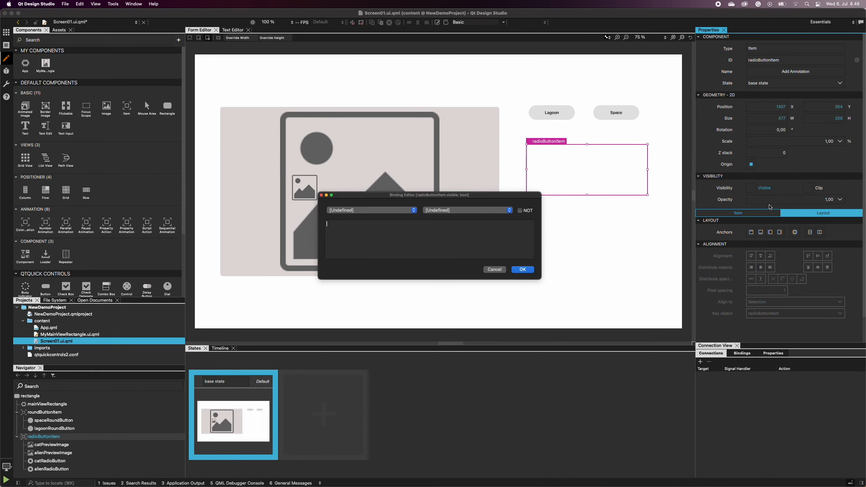
type("lagoonr")
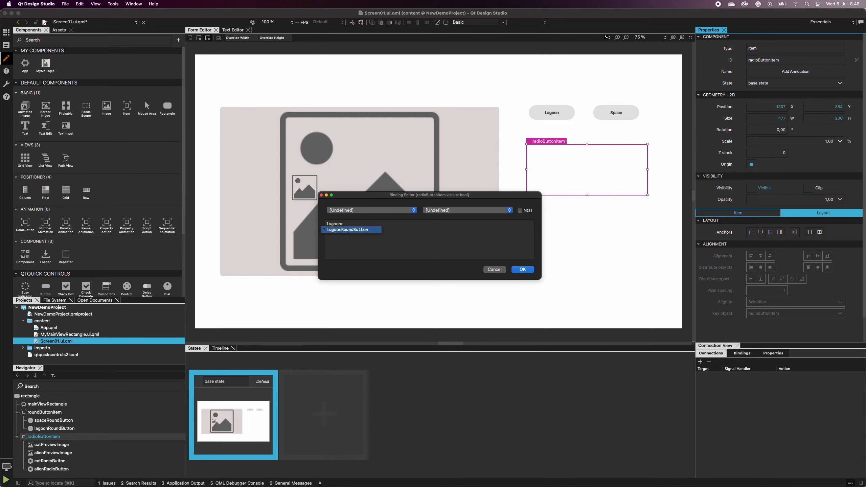
type("ou")
key("Return")
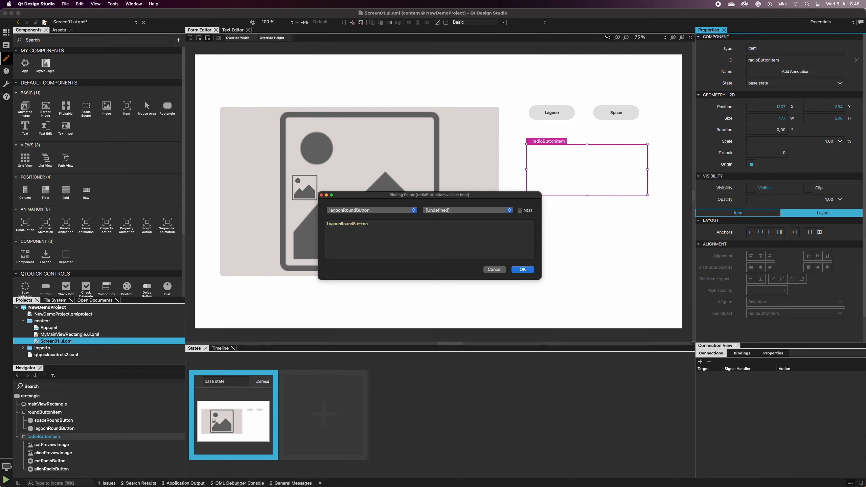
type(".check")
key("Down")
key("Down")
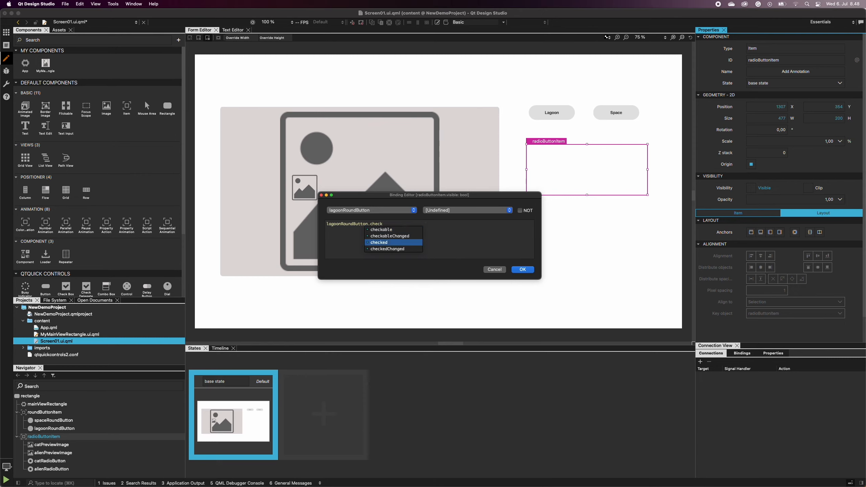
key("Return")
Extend radioButtonItem's visibility binding with || spaceRoundButton.checked and accept it
type("||")
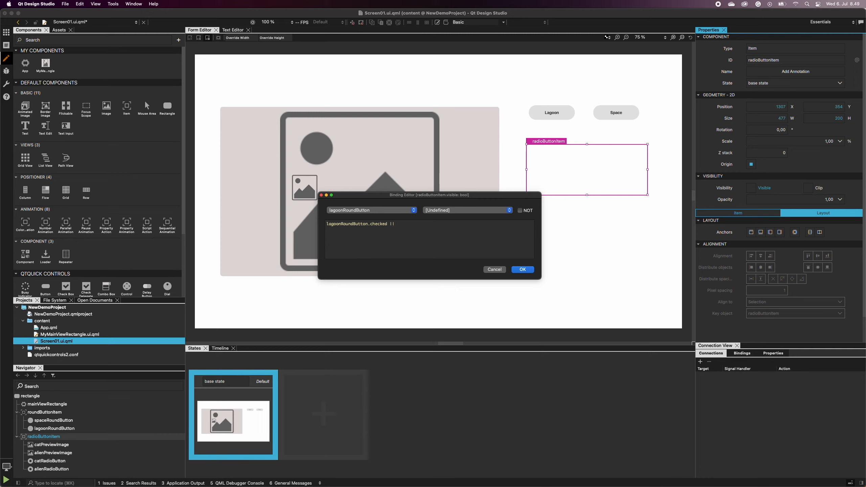
type(" space")
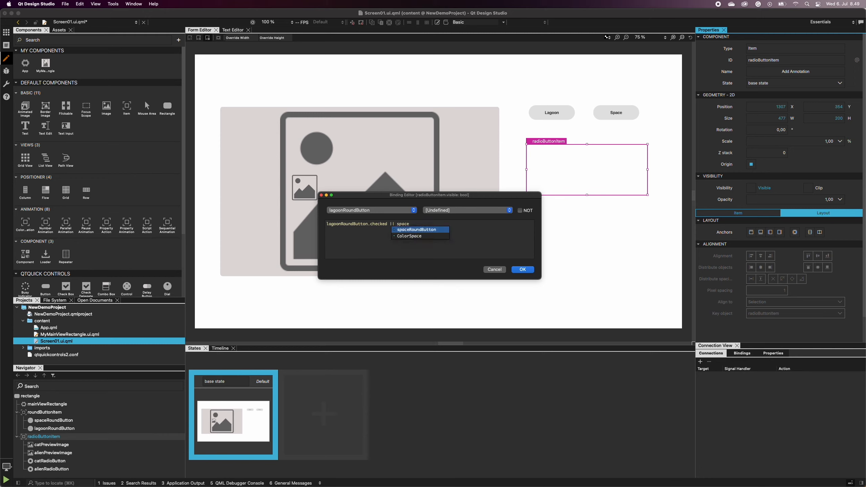
key("Return")
type(".check")
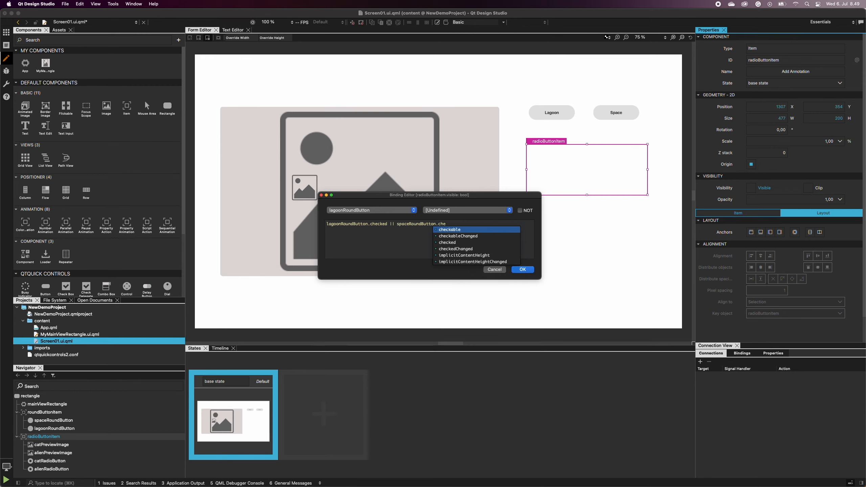
key("Down")
key("Down")
key("Return")
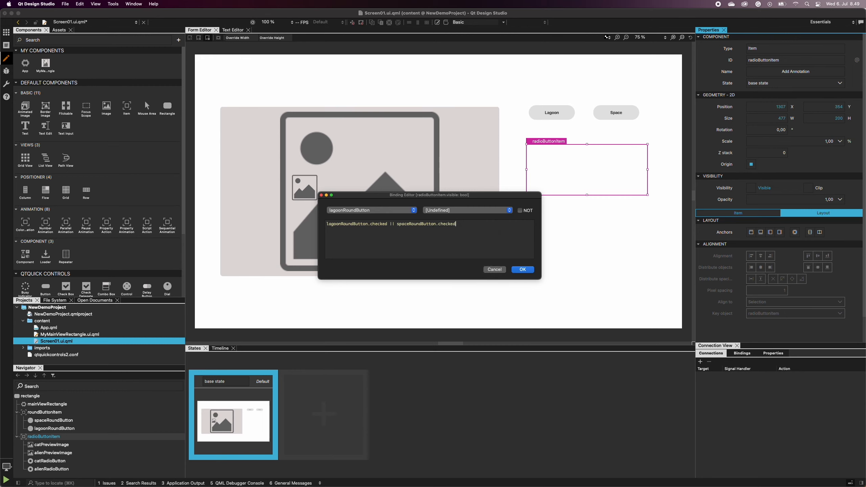
left_click(522, 270)
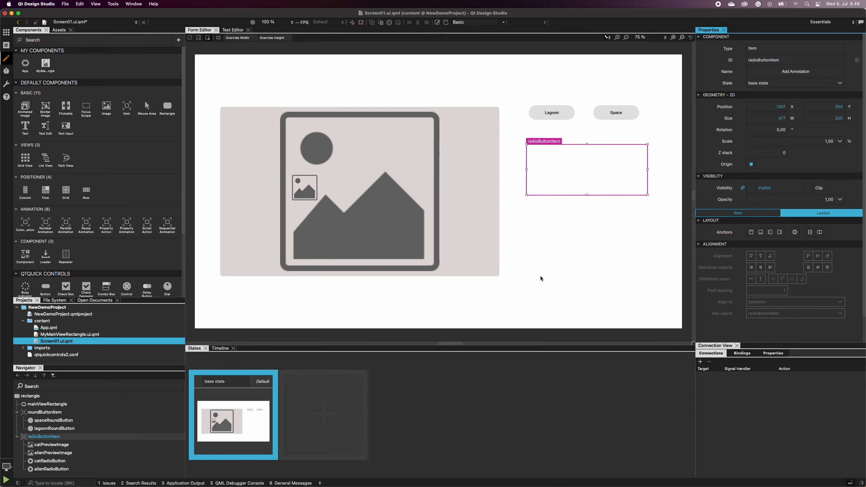